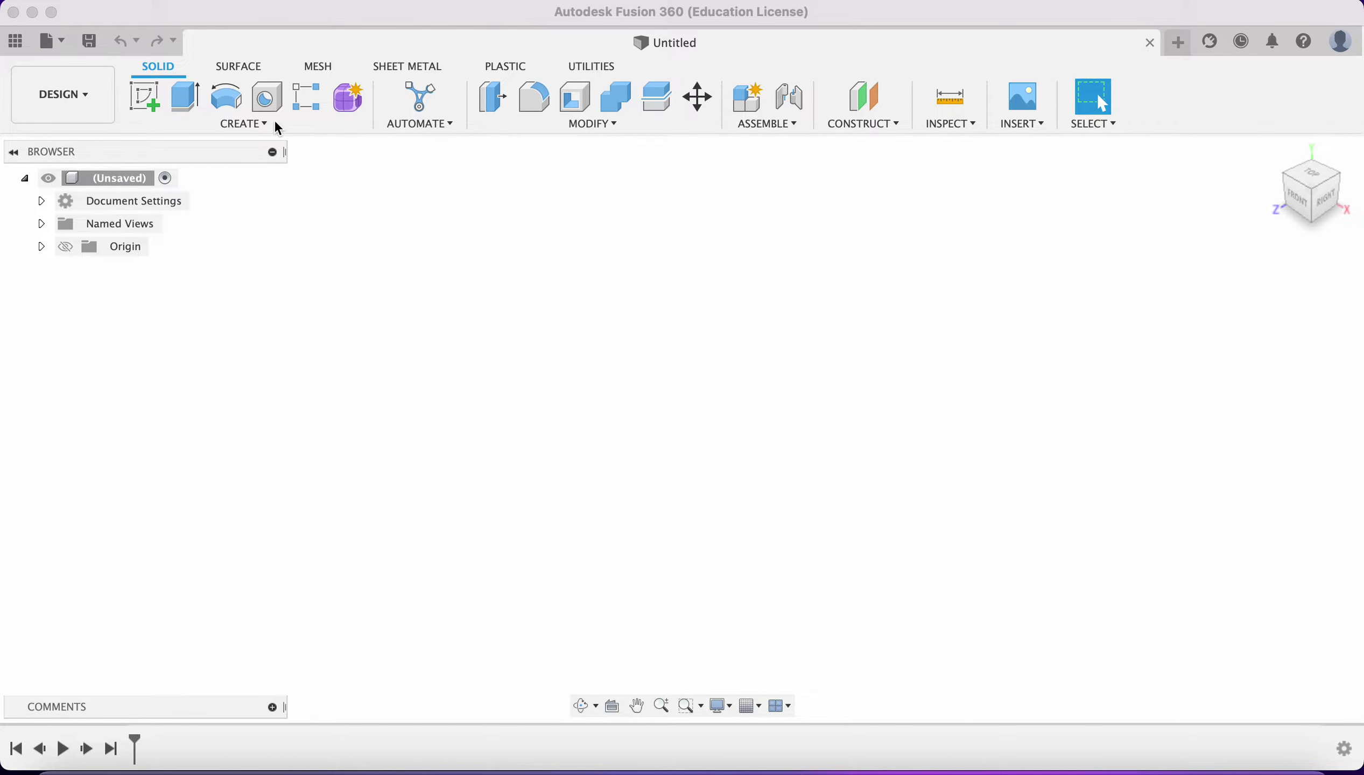
Show the origin and start a new sketch on the XZ plane
click(66, 247)
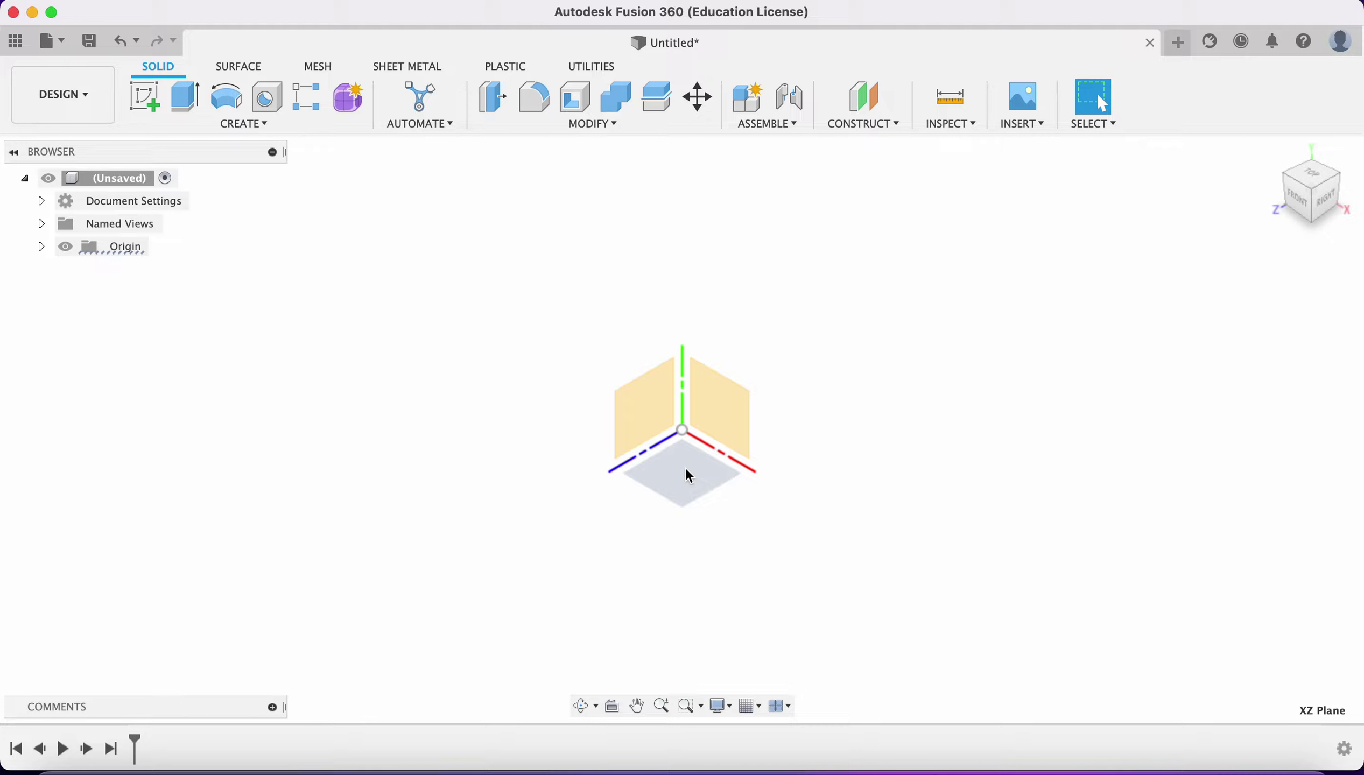
right_click(686, 471)
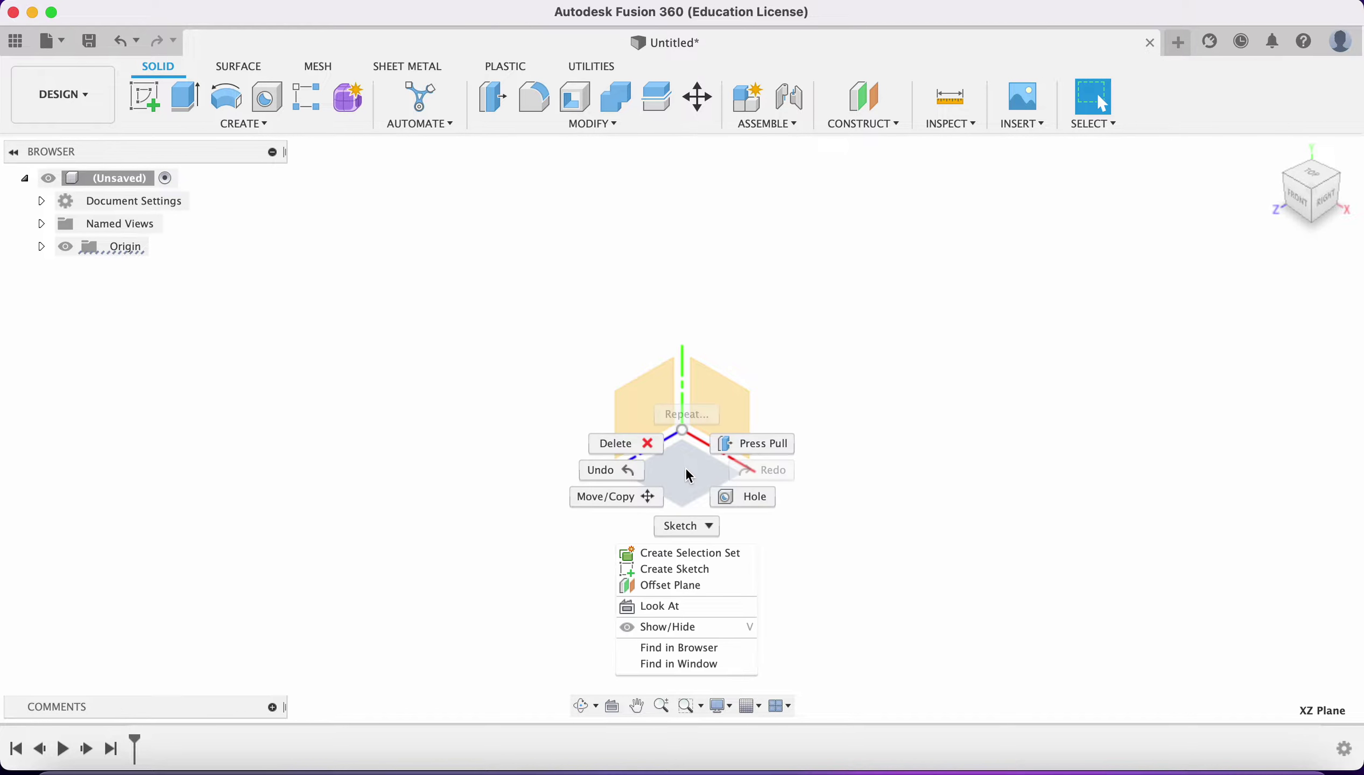
click(680, 569)
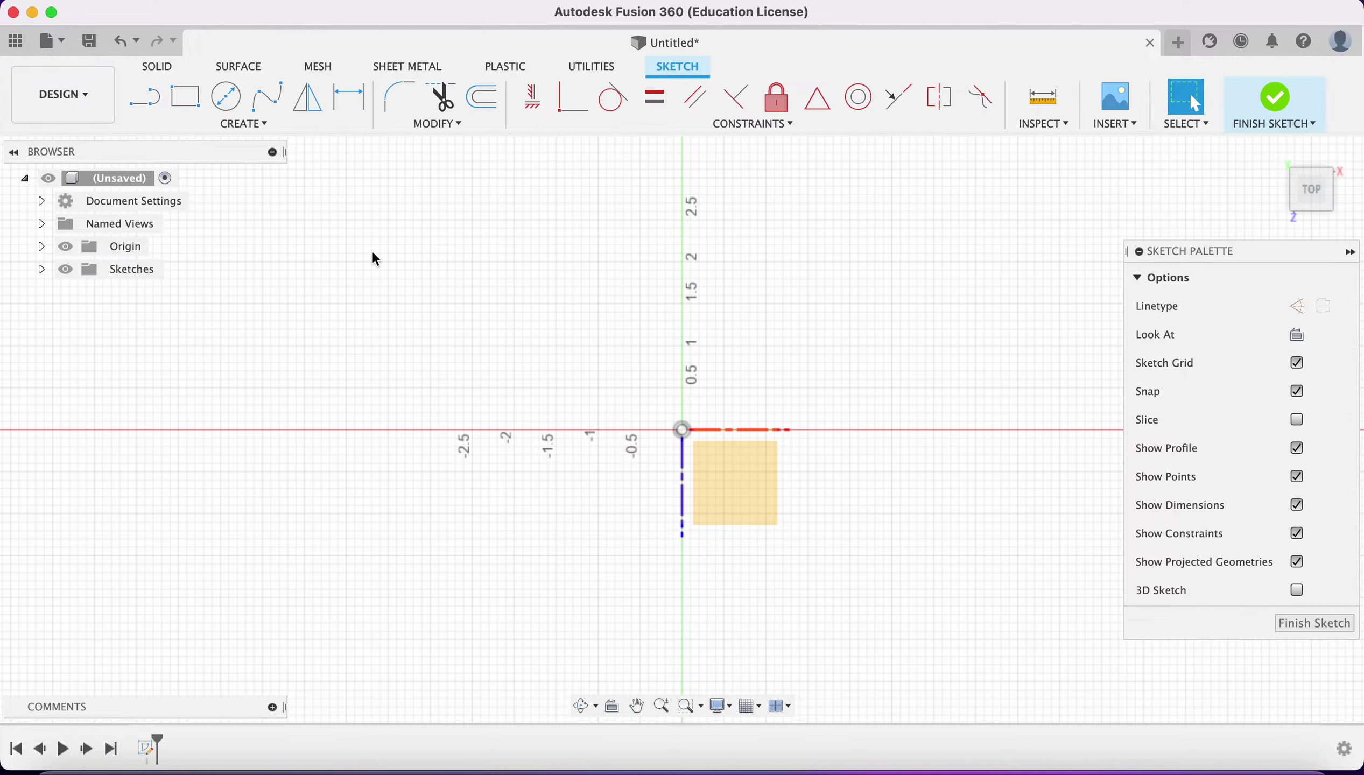
Draw a 1-inch diameter circle centred on the origin
click(244, 124)
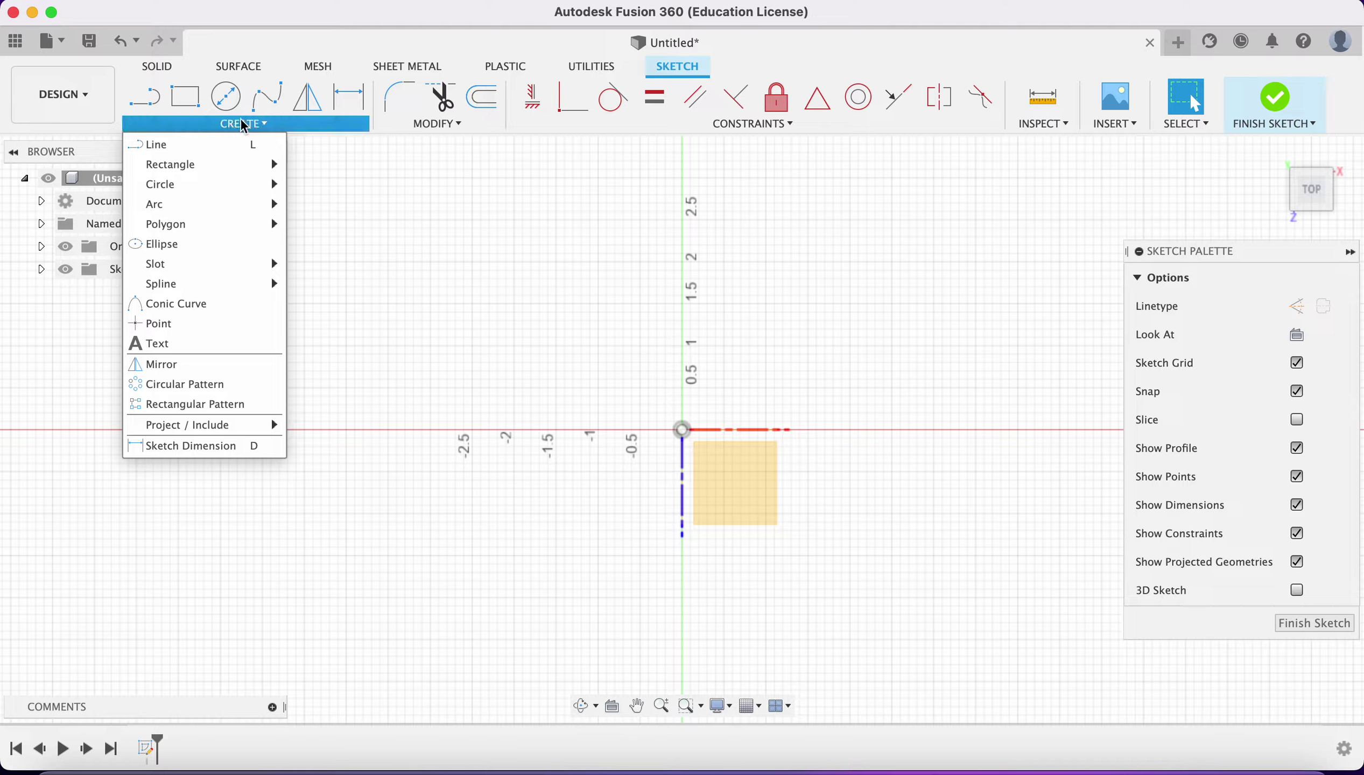
mouse_move(232, 185)
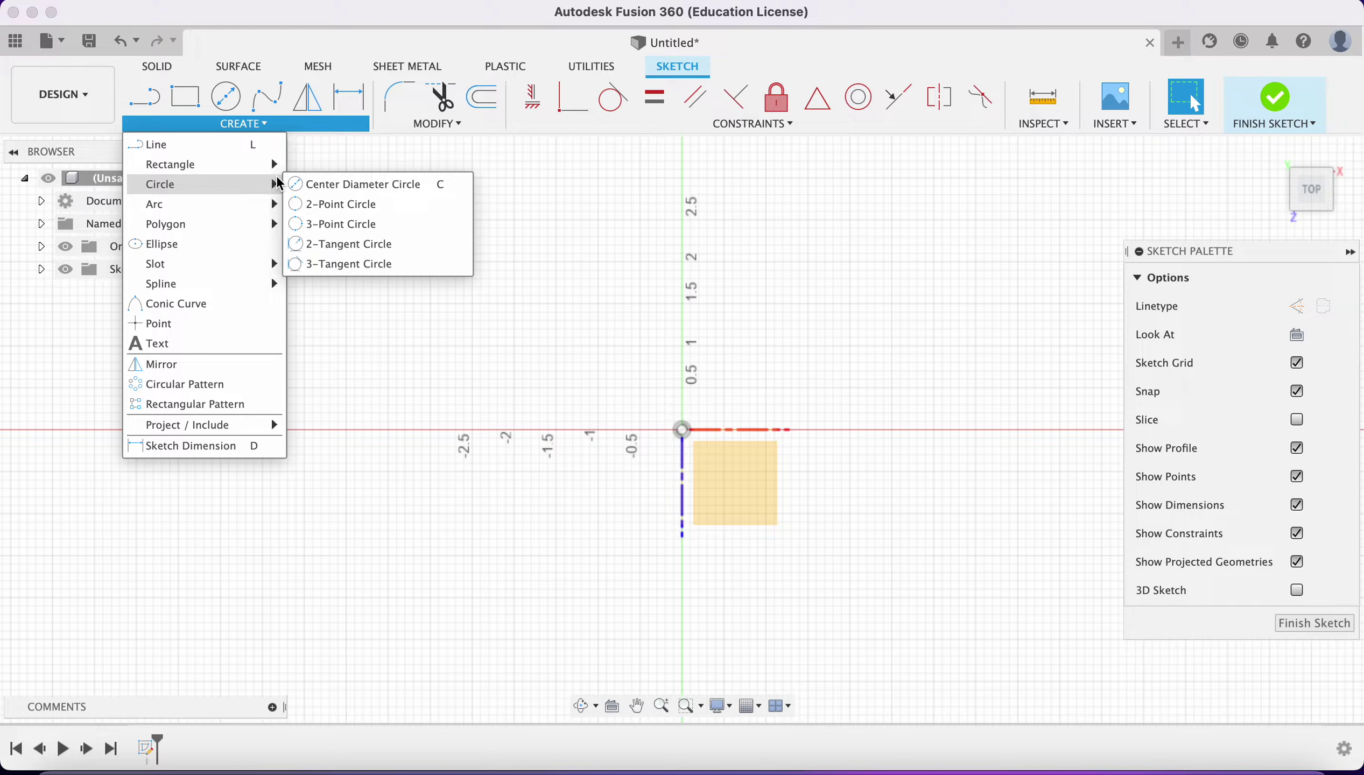
click(306, 185)
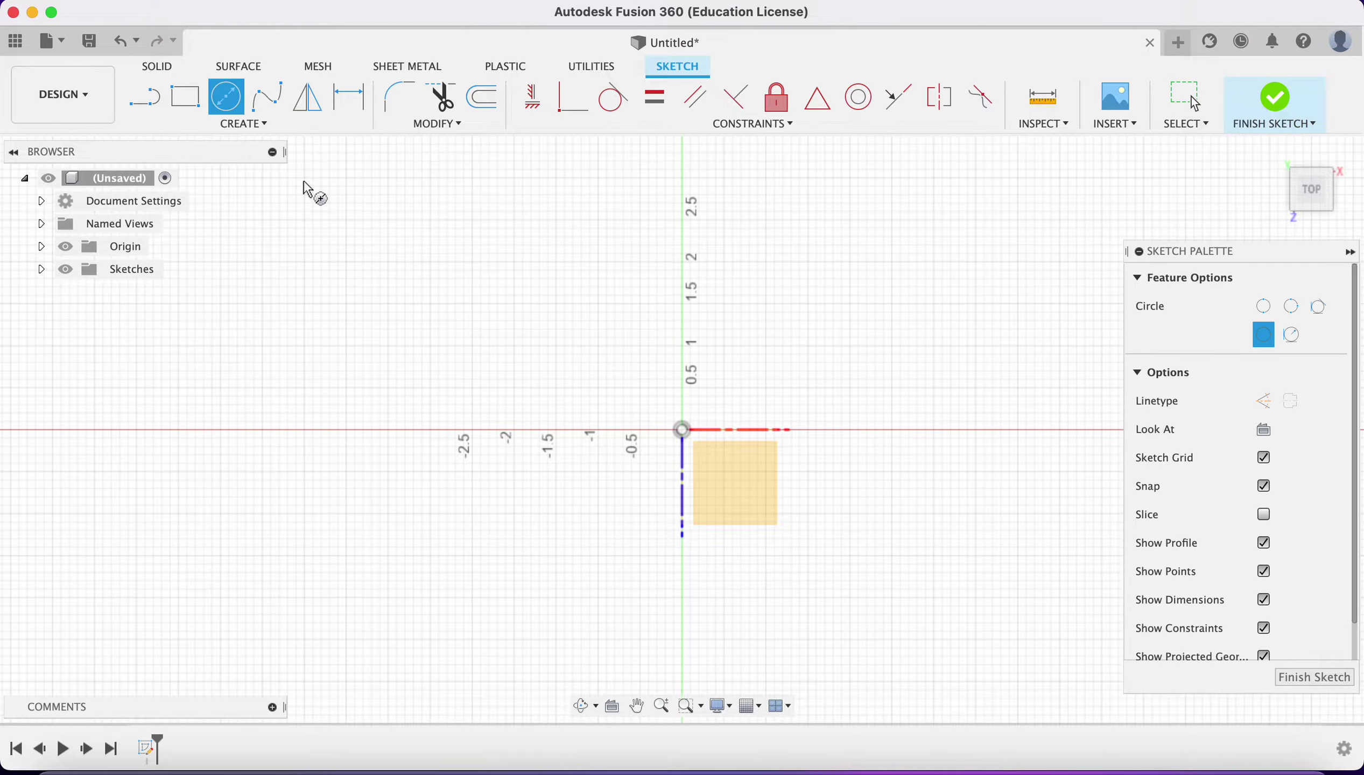
click(687, 433)
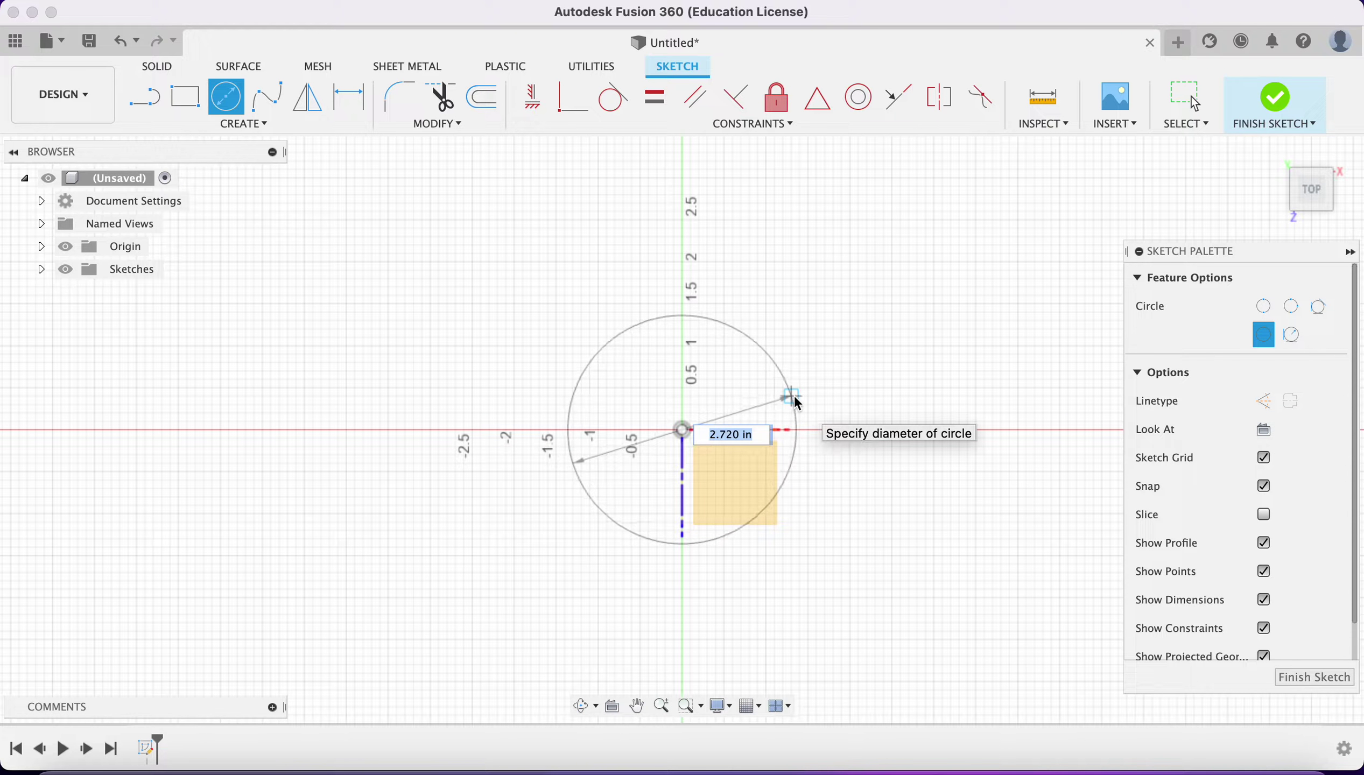
text(1)
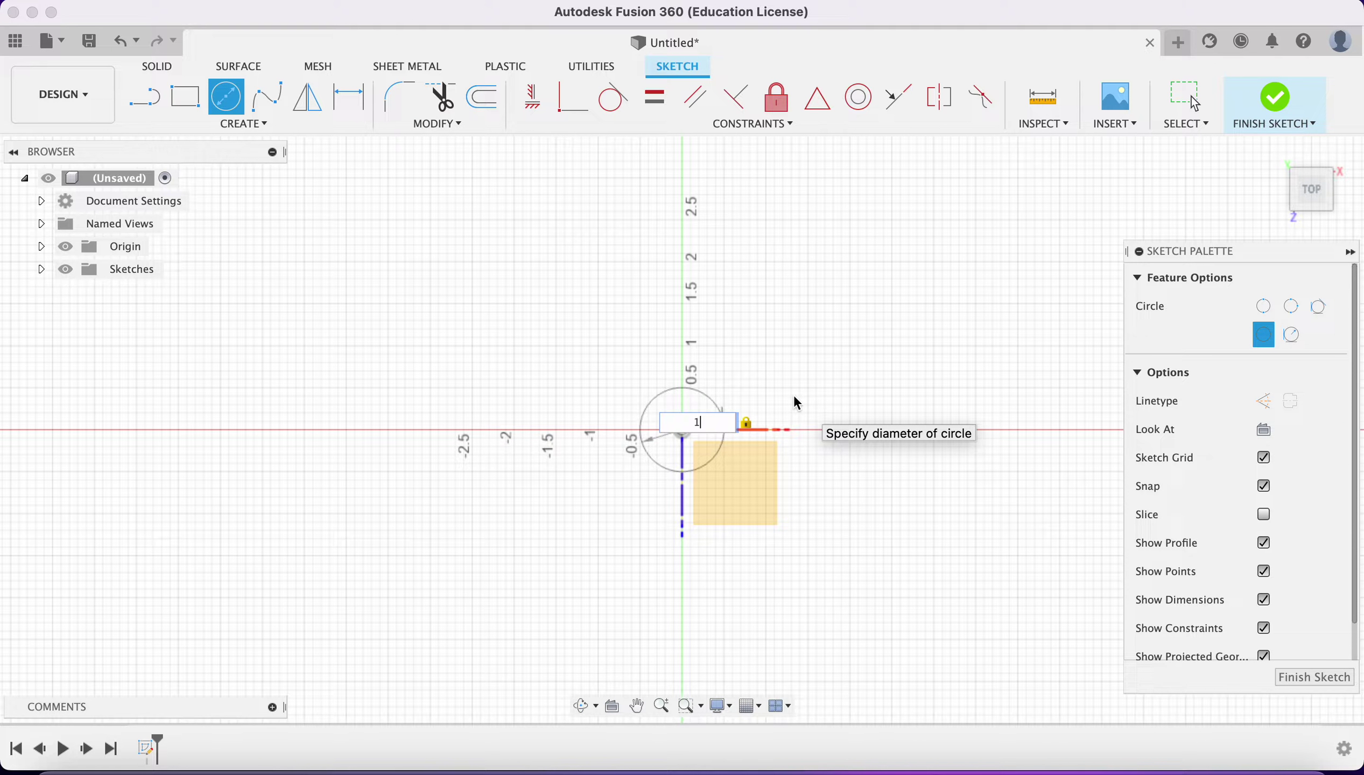
key(Return)
scroll(796, 402, up, 3)
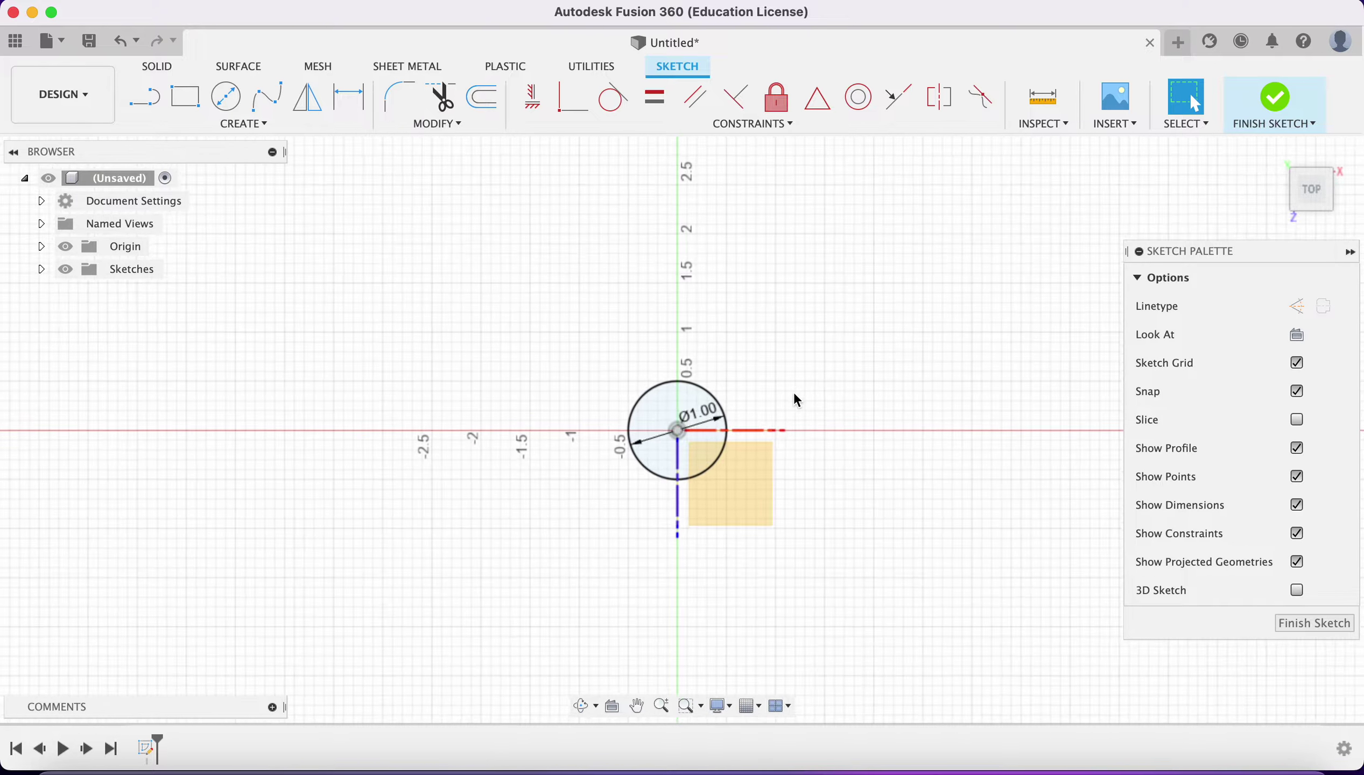
Finish the circle sketch and return to the home isometric view
click(1276, 99)
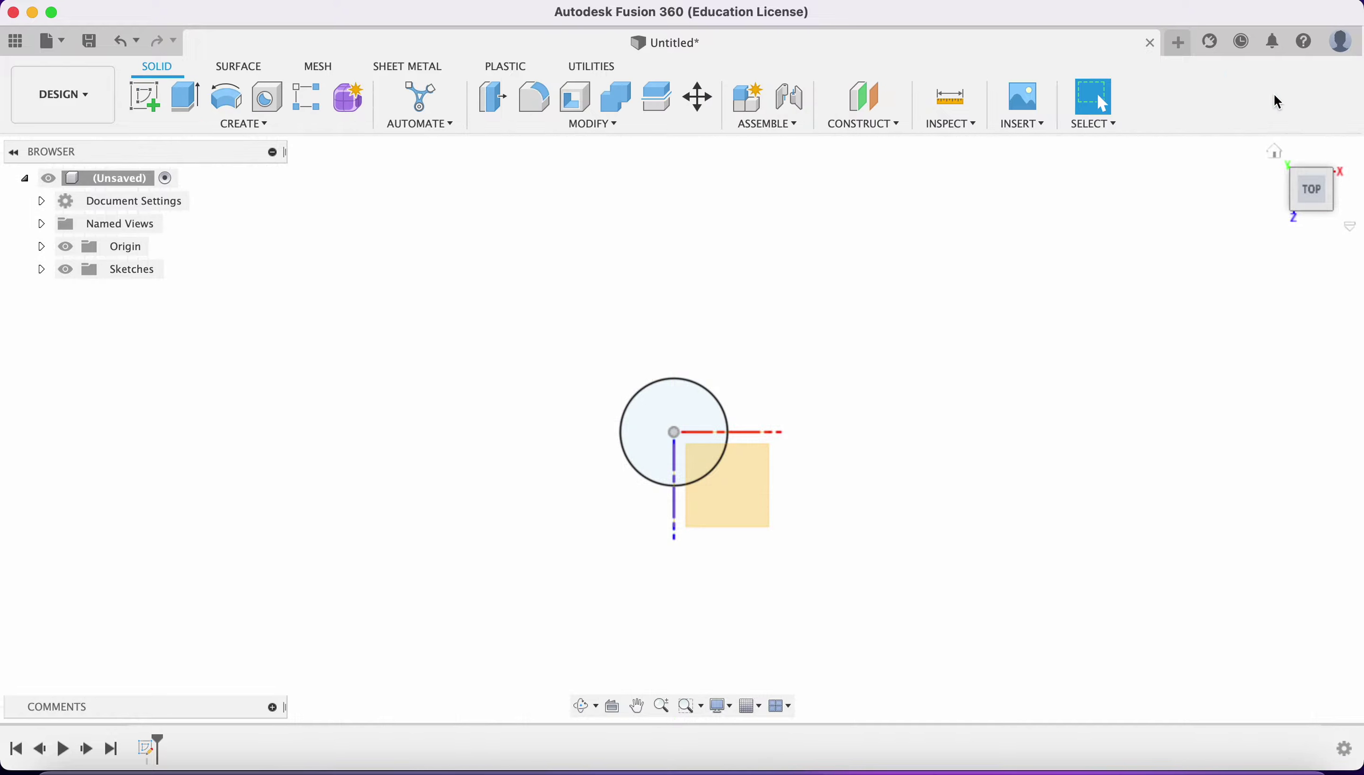
click(1275, 151)
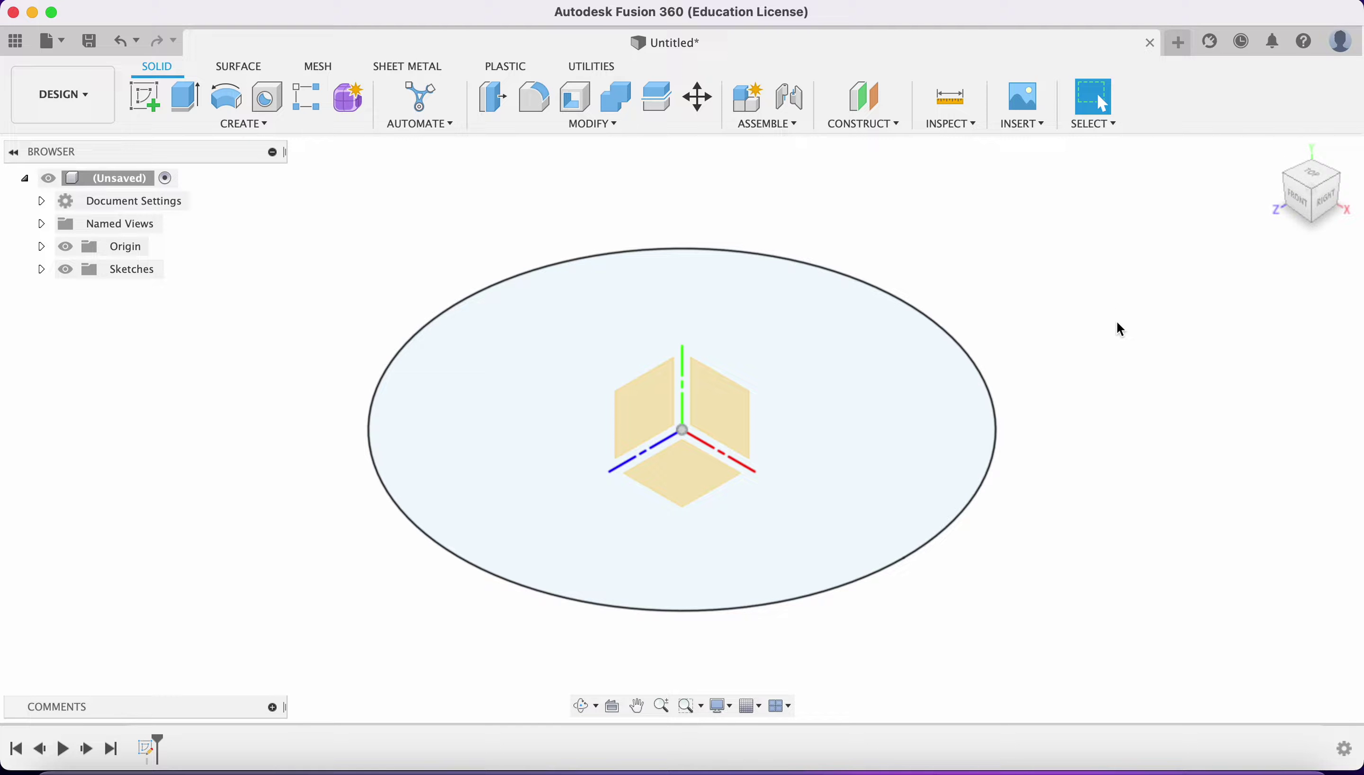
scroll(1118, 324, down, 5)
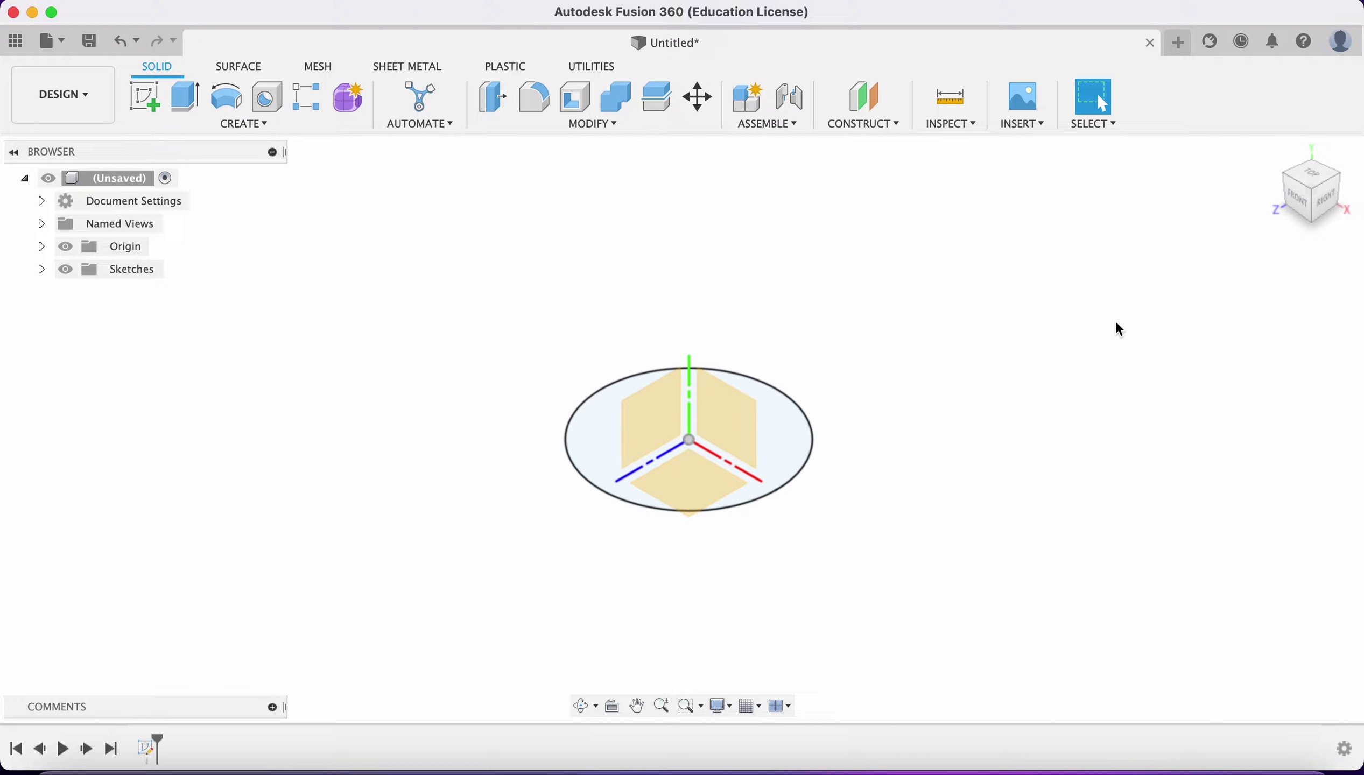
scroll(1117, 323, down, 5)
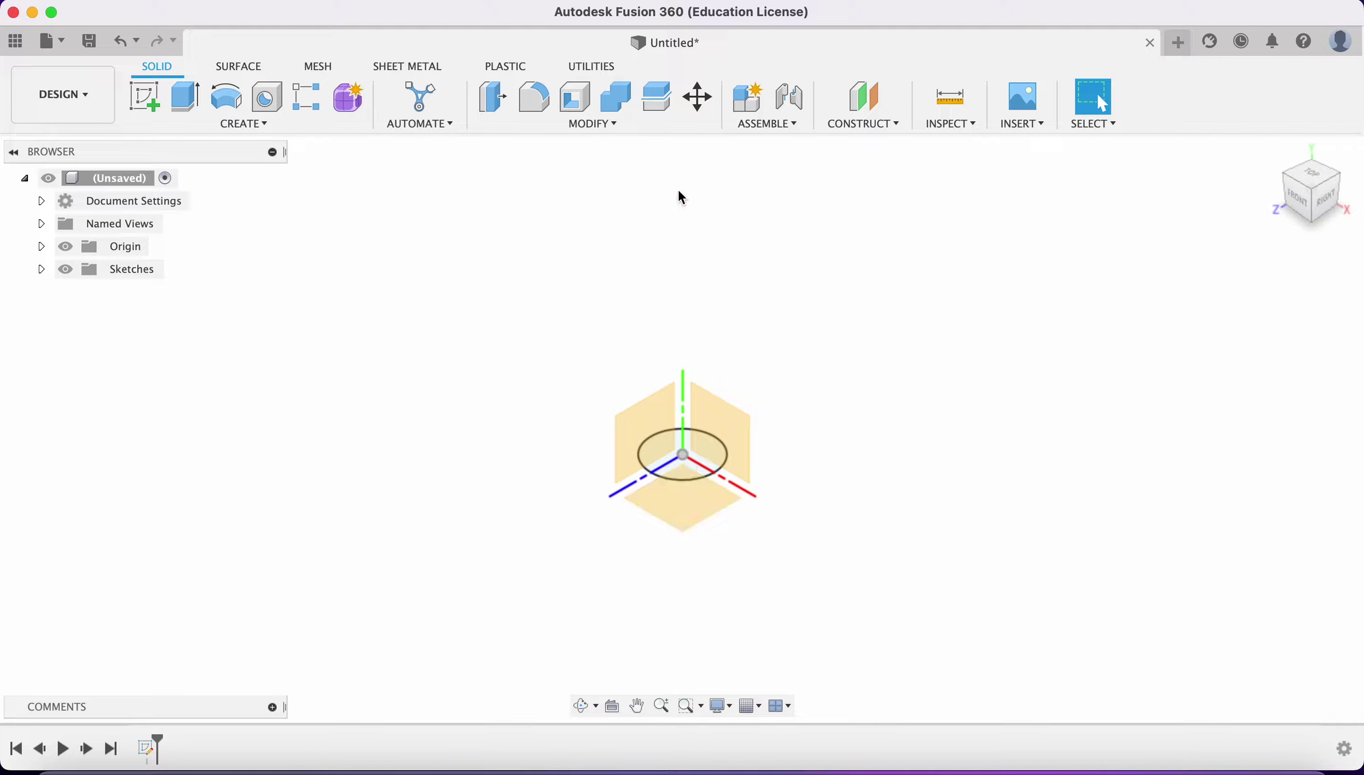
Start an offset plane on a vertical origin plane, then cancel it as the wrong reference
click(891, 123)
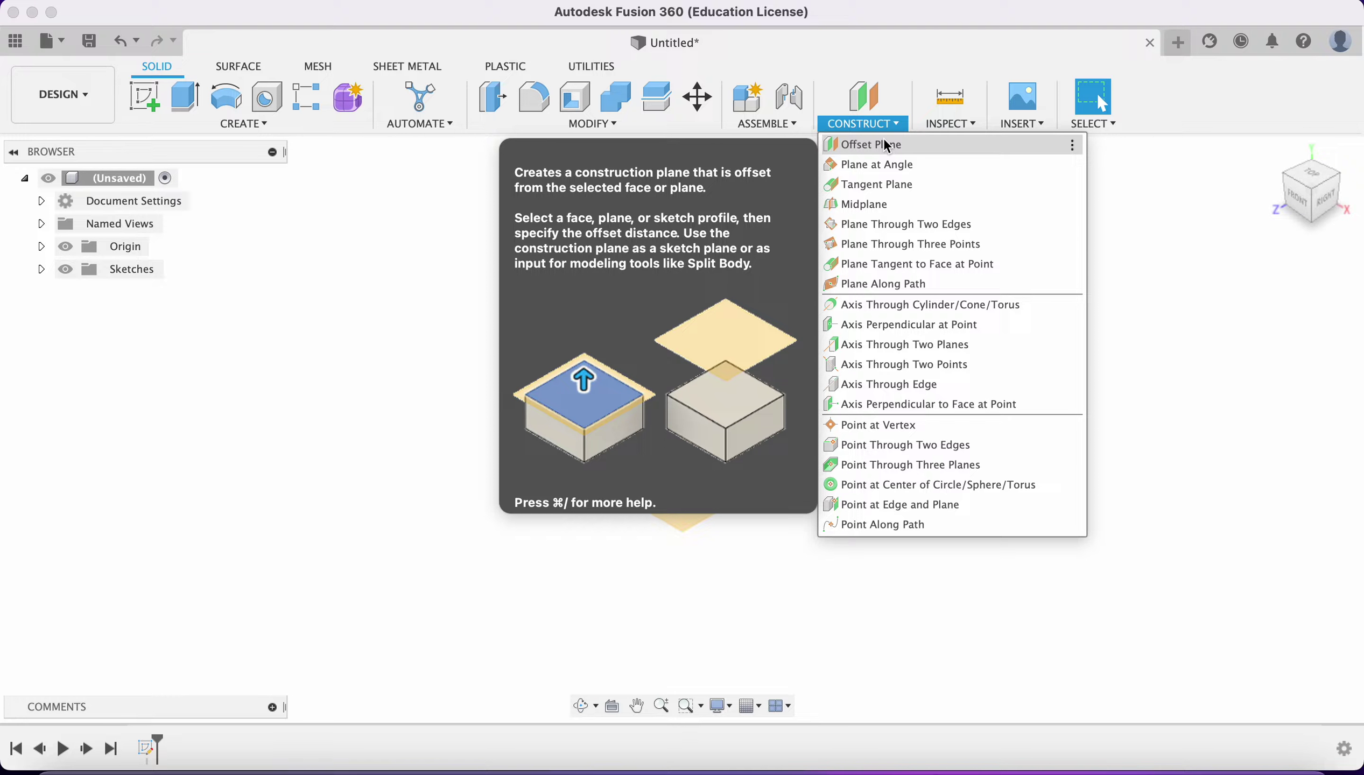
click(885, 143)
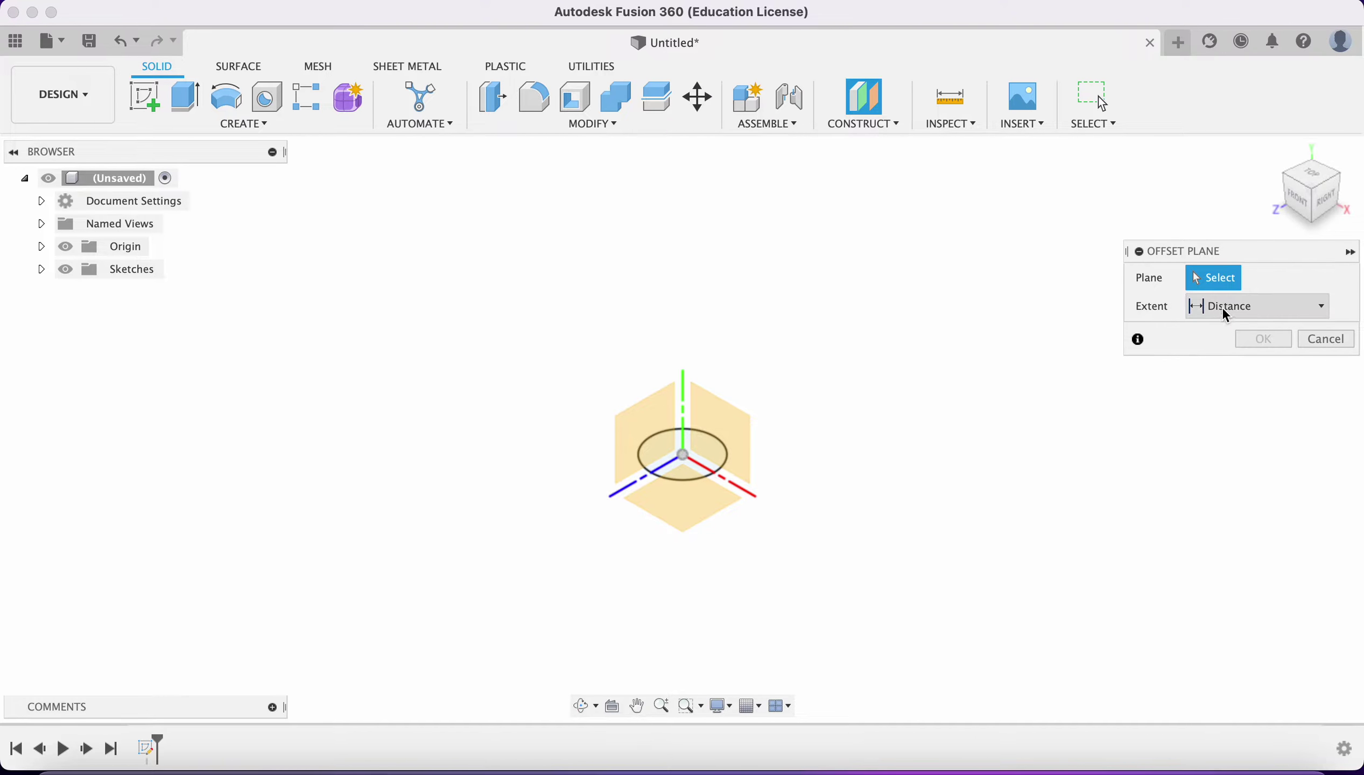
click(689, 446)
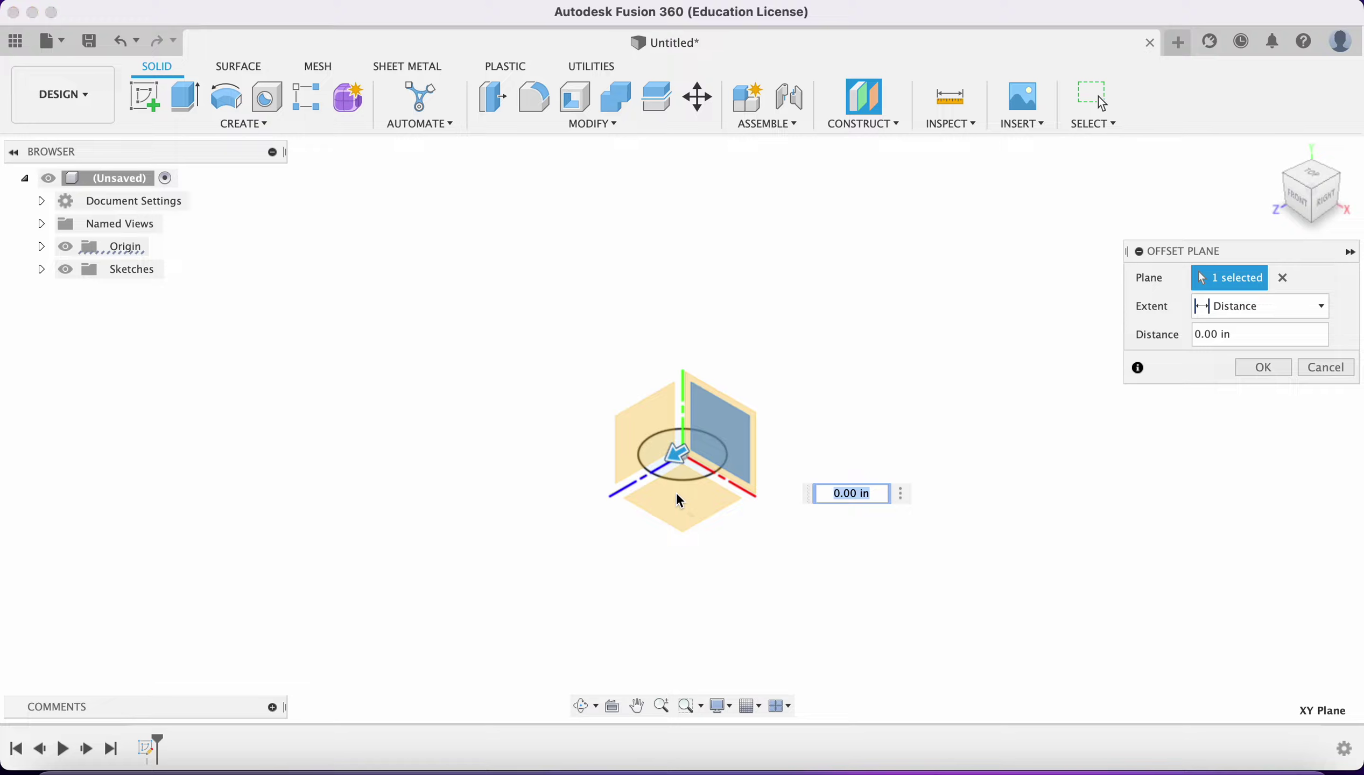
key(Escape)
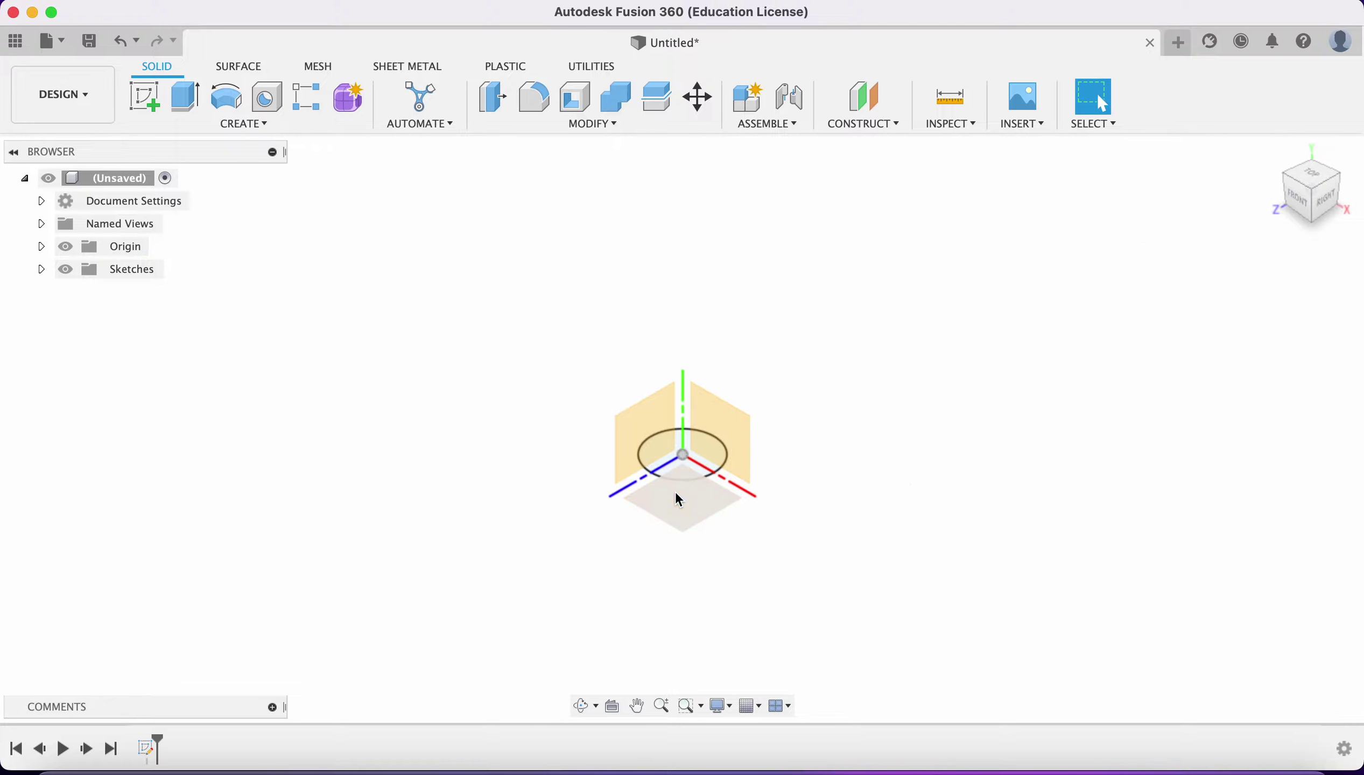
Create an offset plane from the XZ plane at a distance of 2
click(884, 123)
click(887, 145)
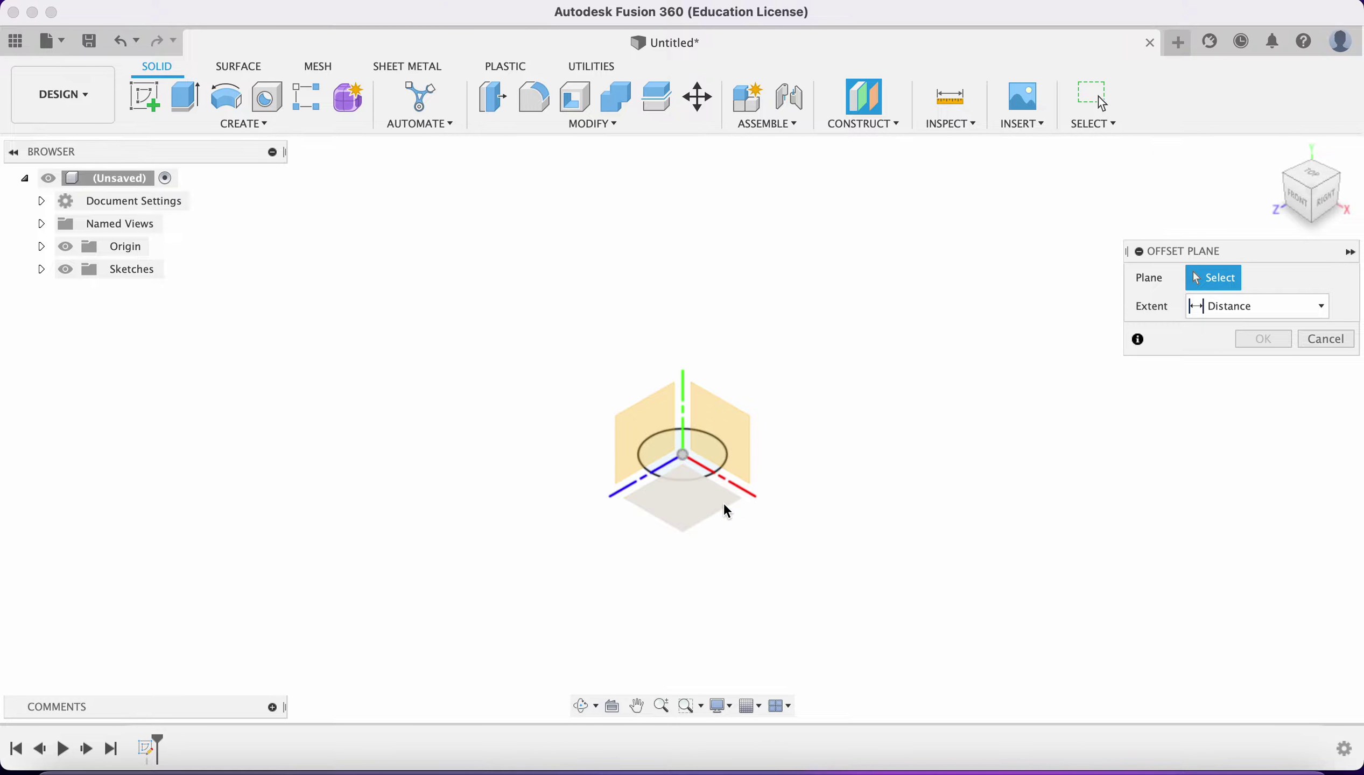
click(702, 500)
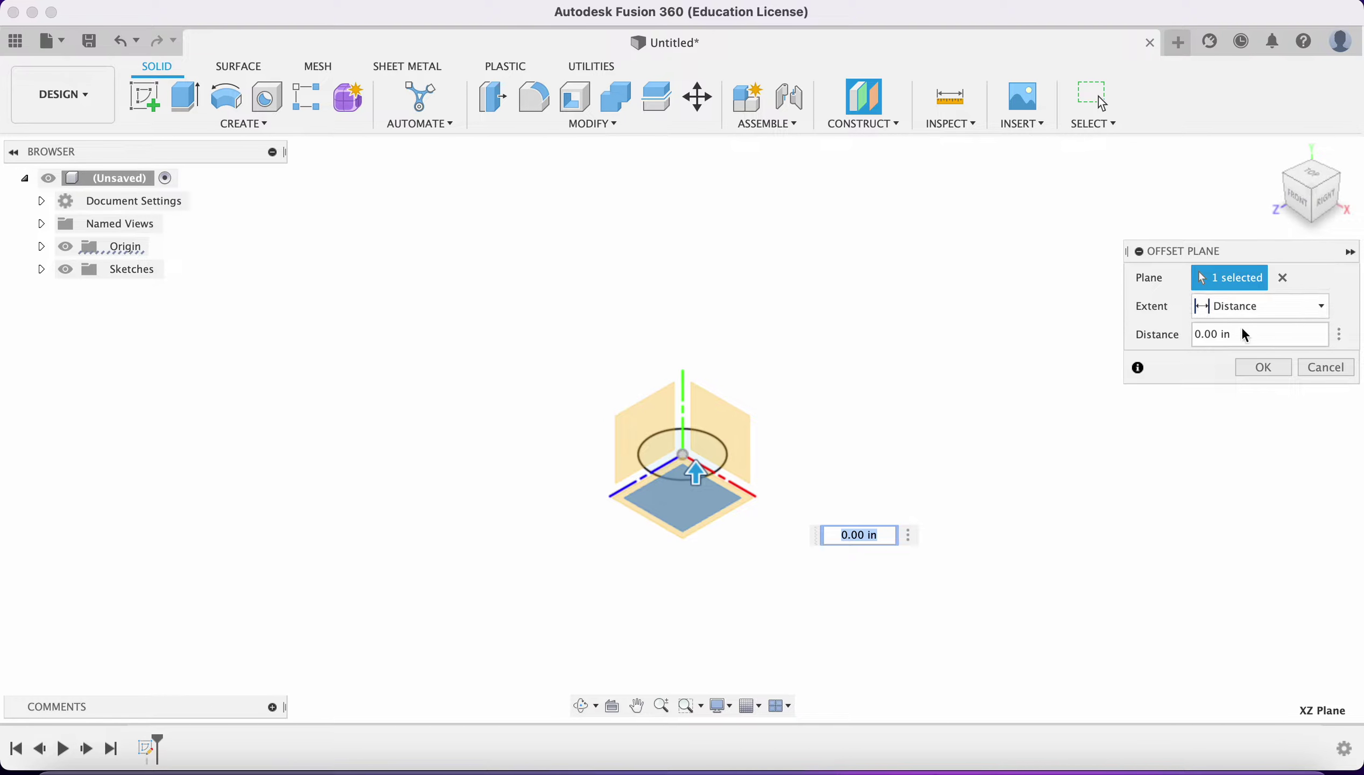
click(1242, 308)
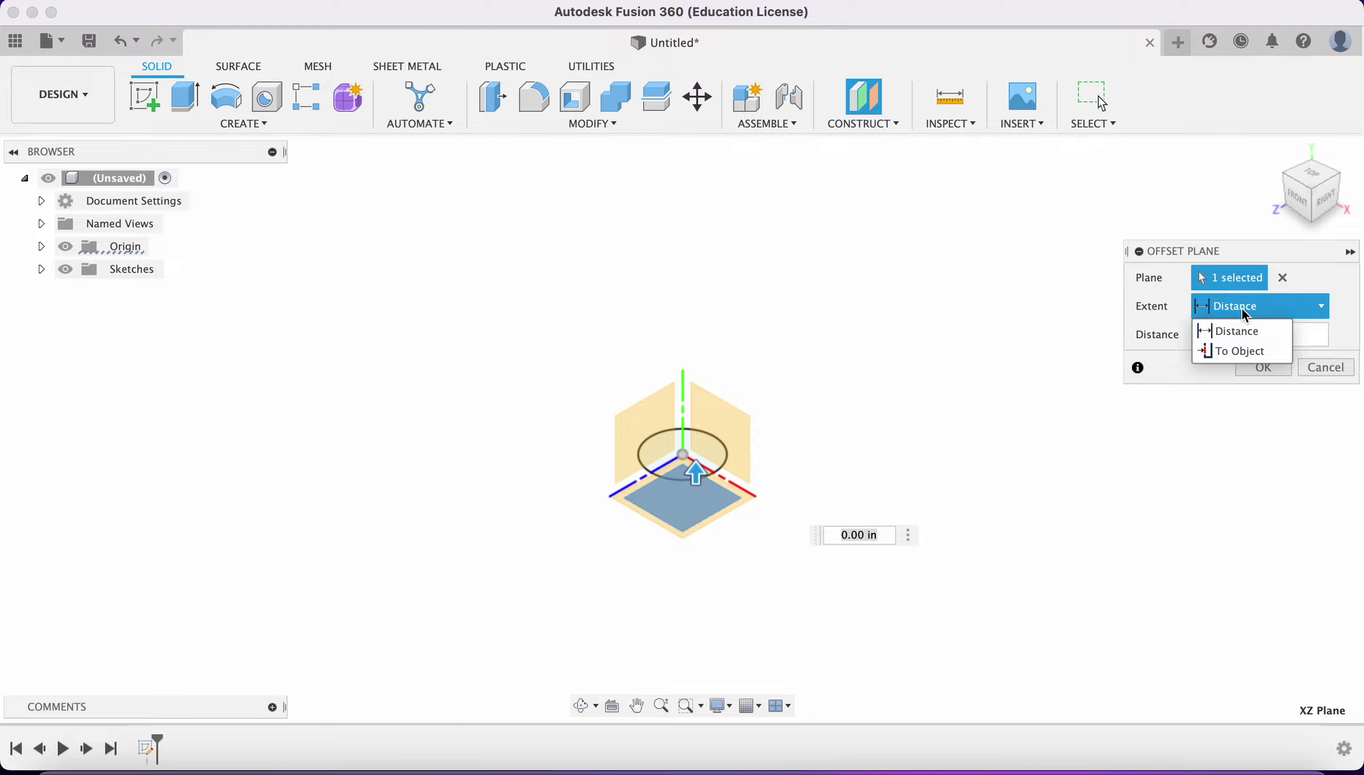
click(1242, 307)
click(1245, 330)
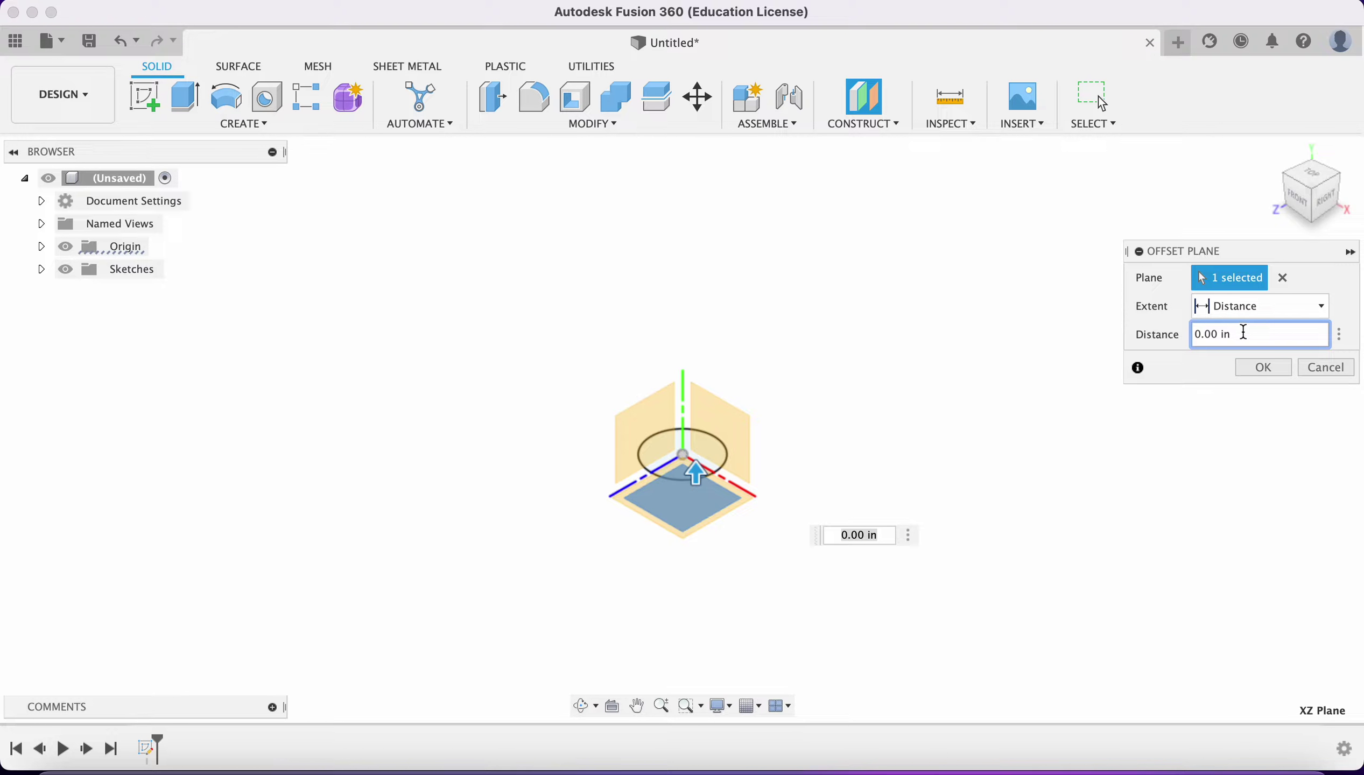
key(BackSpace)
key(BackSpace)
key(BackSpace)
key(BackSpace)
key(BackSpace)
key(BackSpace)
key(BackSpace)
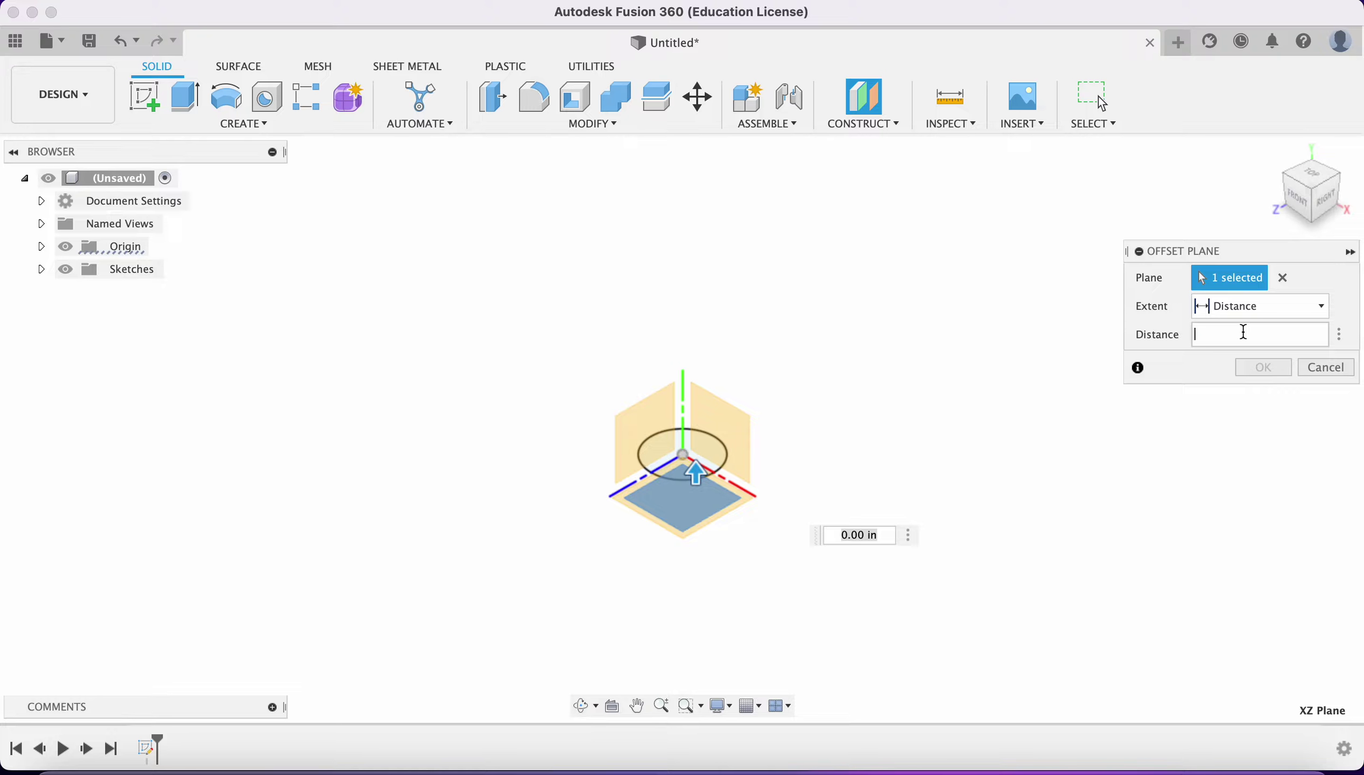
text(2)
key(Return)
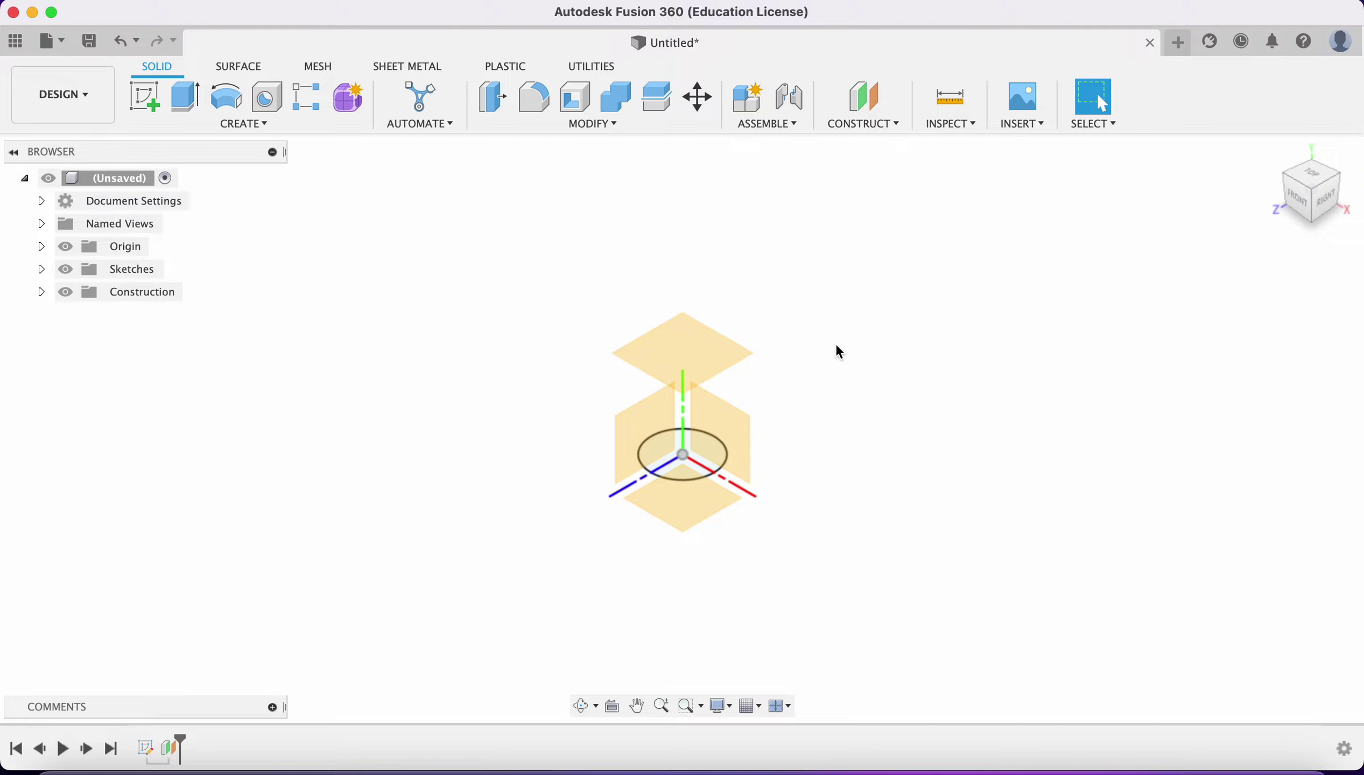
Save the offset plane as a selection set and view the sketch from the top
right_click(707, 358)
click(704, 440)
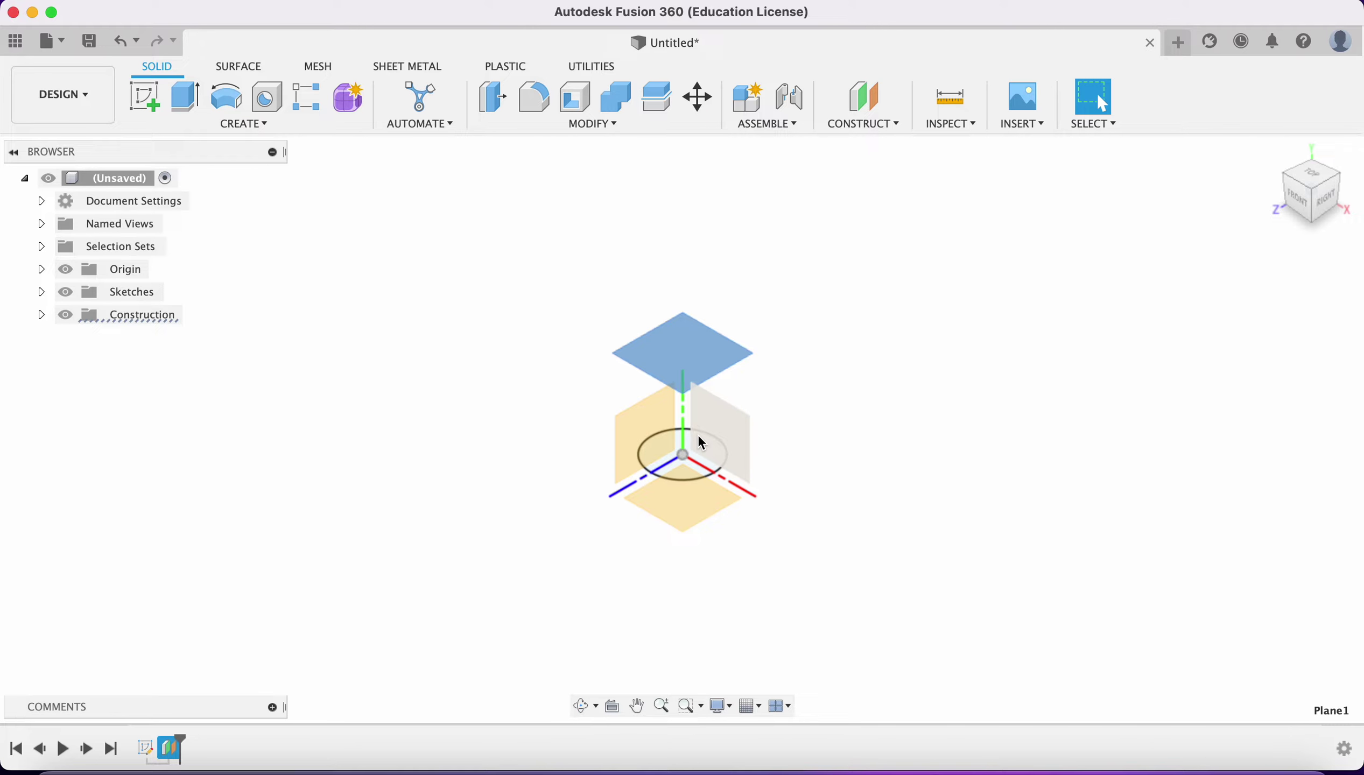
click(1308, 171)
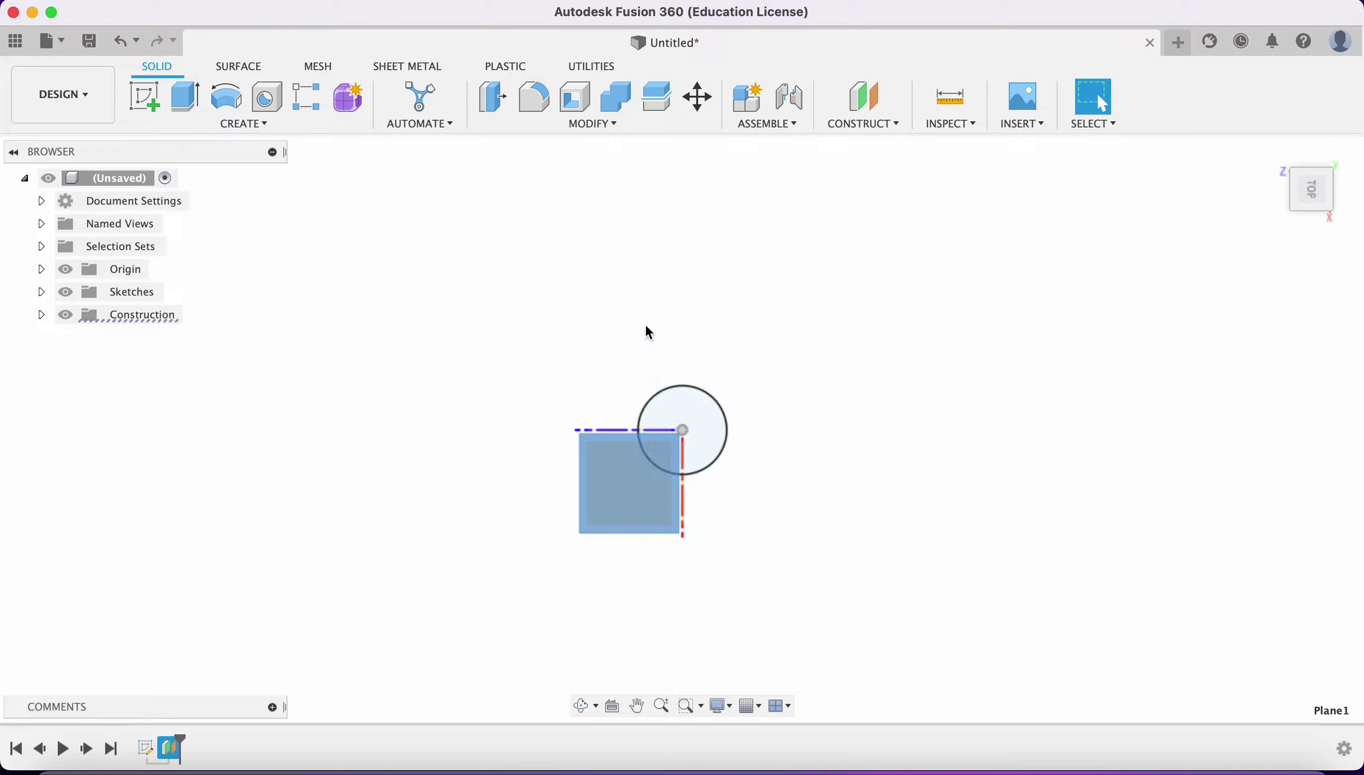
key(Escape)
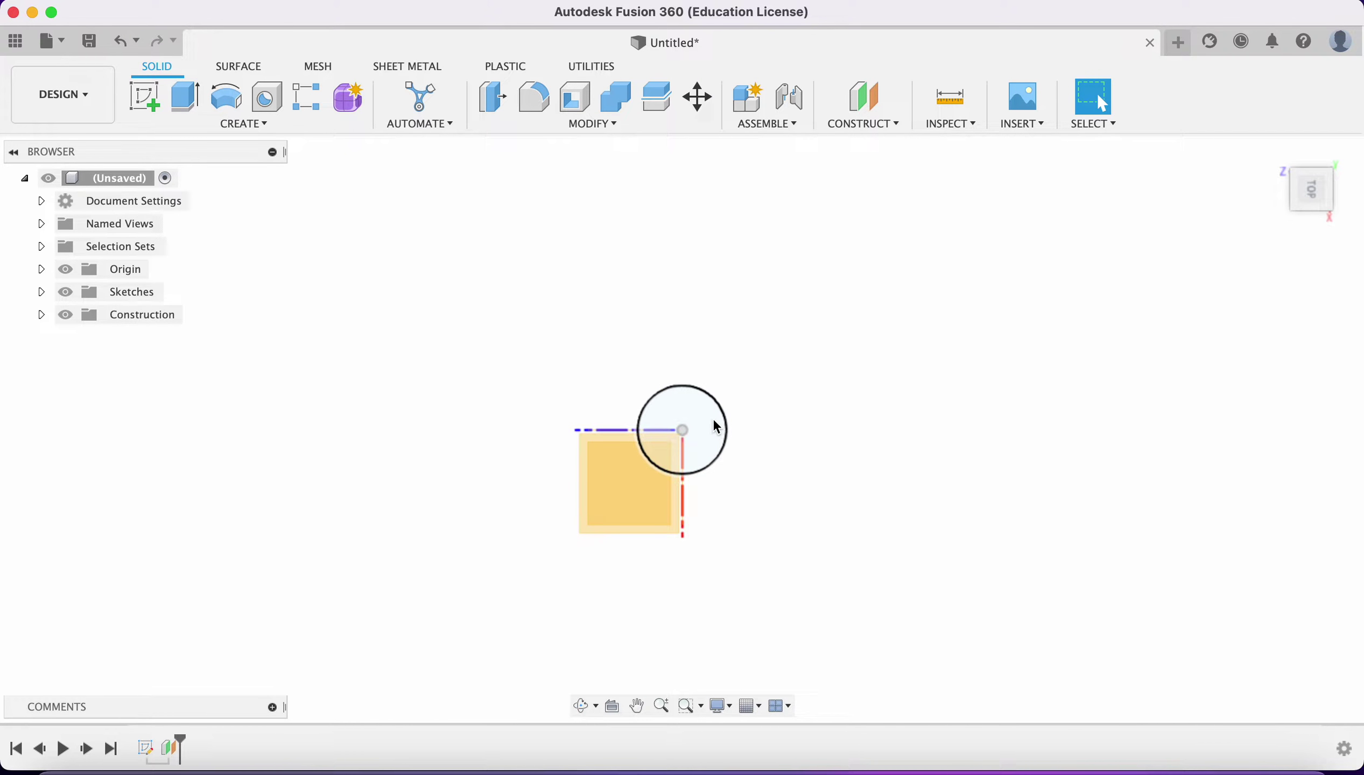
Inspect the circle profile and expand the Sketches folder to reveal Sketch1
scroll(713, 418, up, 3)
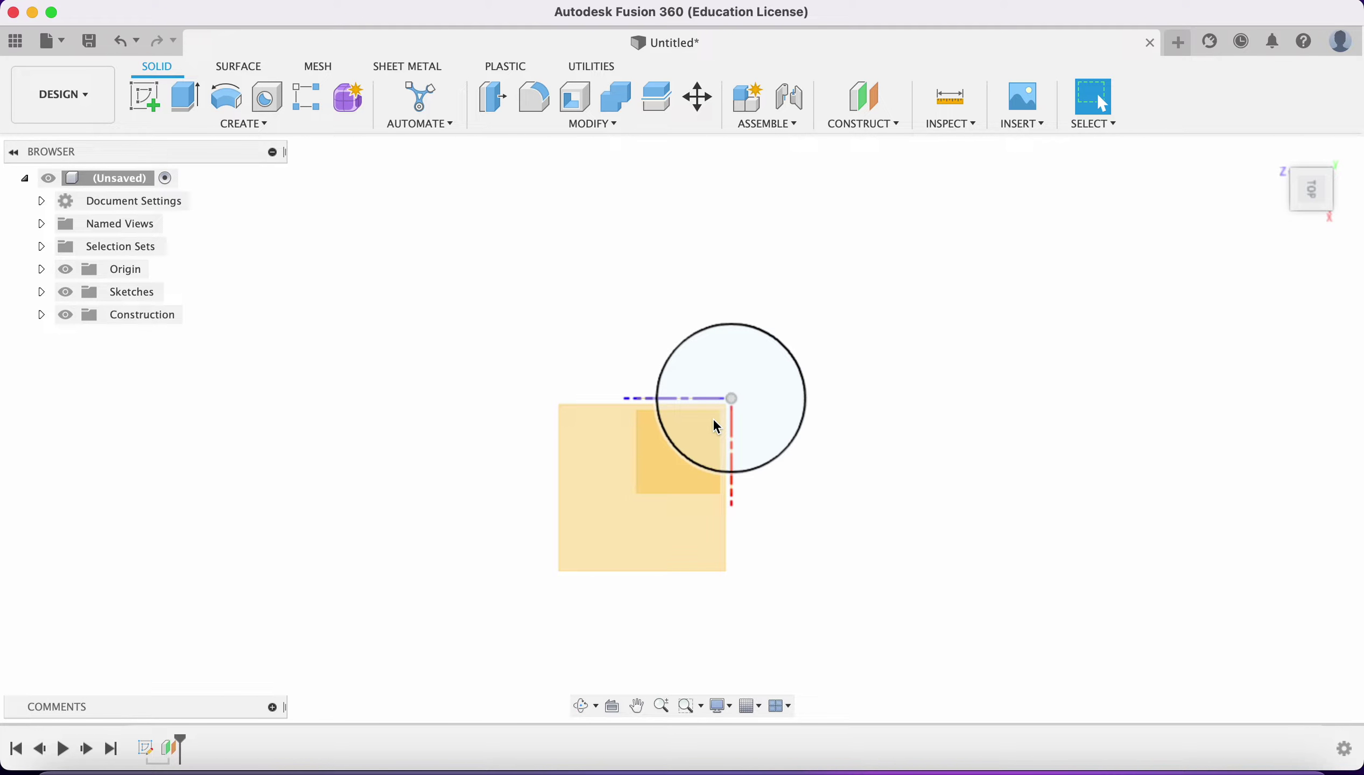
click(787, 377)
right_click(787, 377)
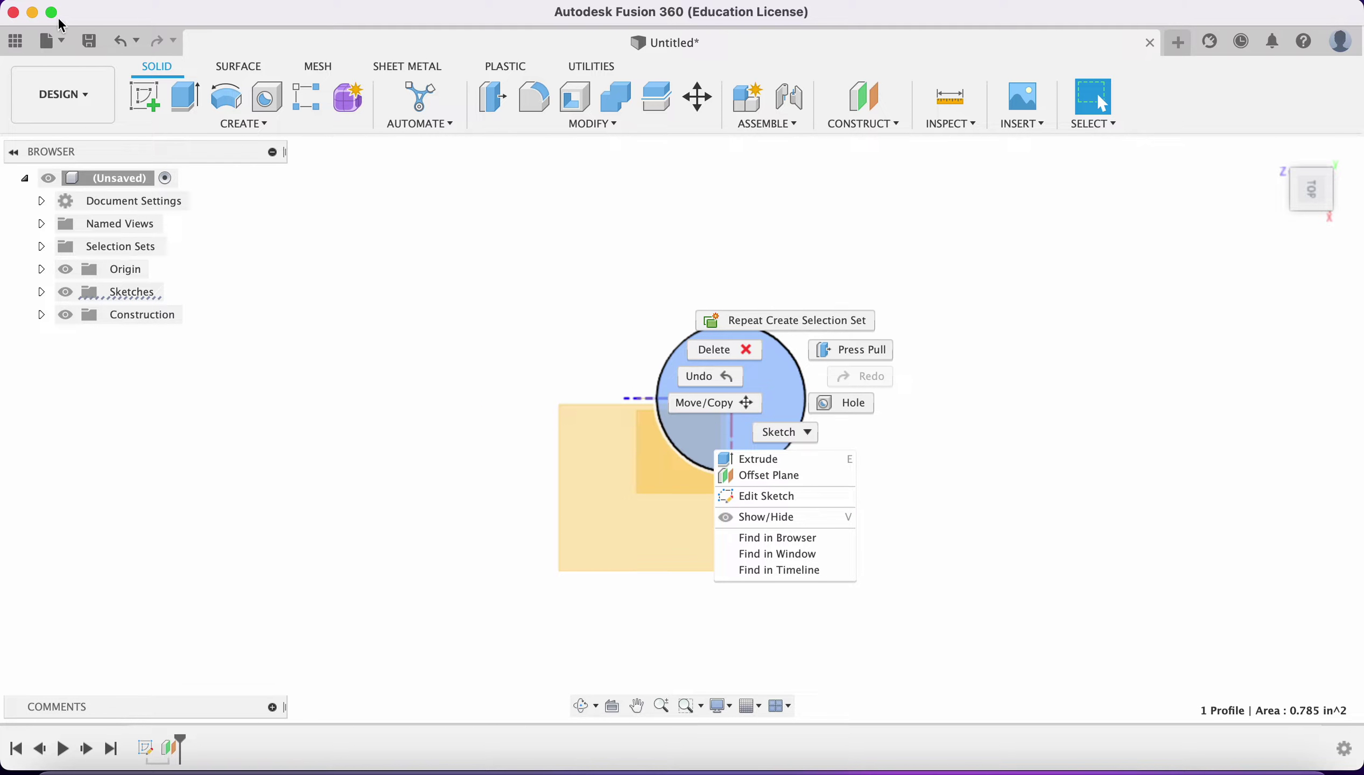
key(Escape)
key(Escape)
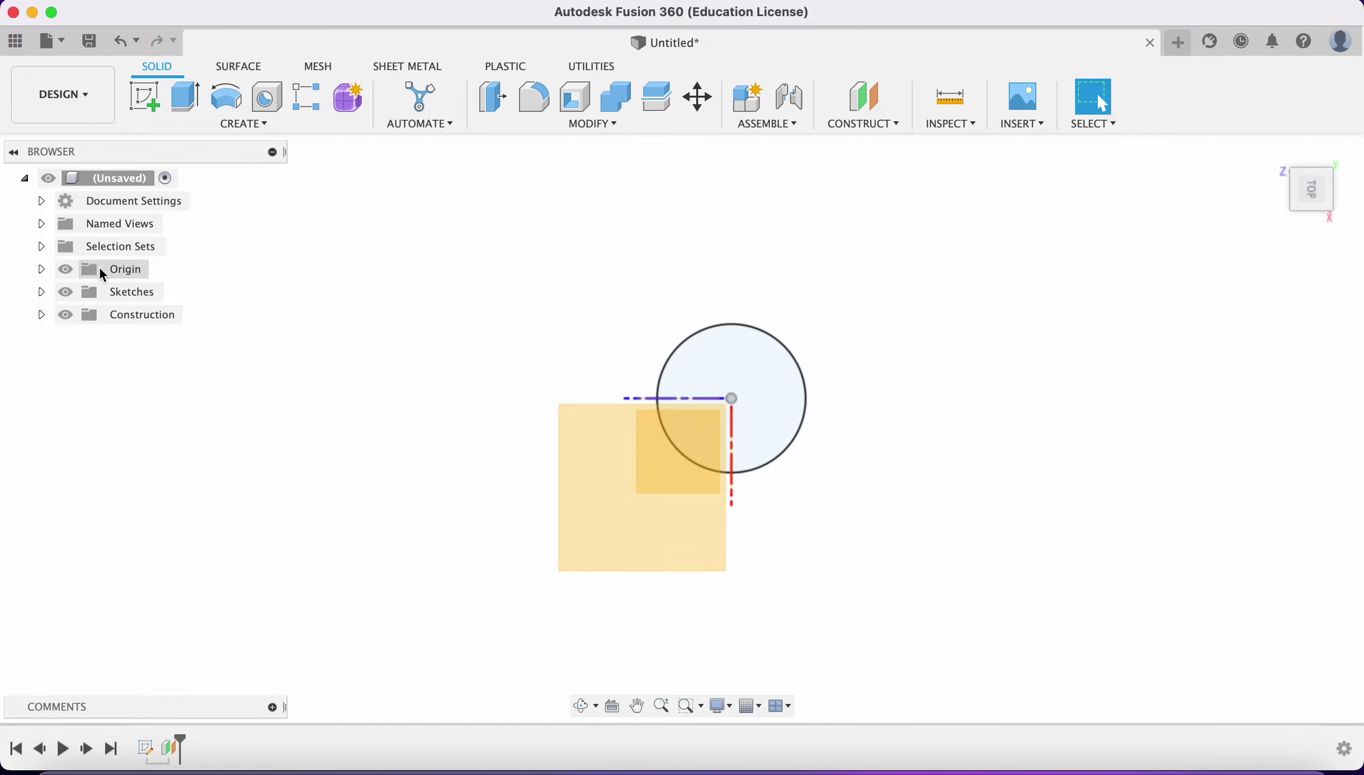
click(66, 292)
click(65, 293)
click(41, 292)
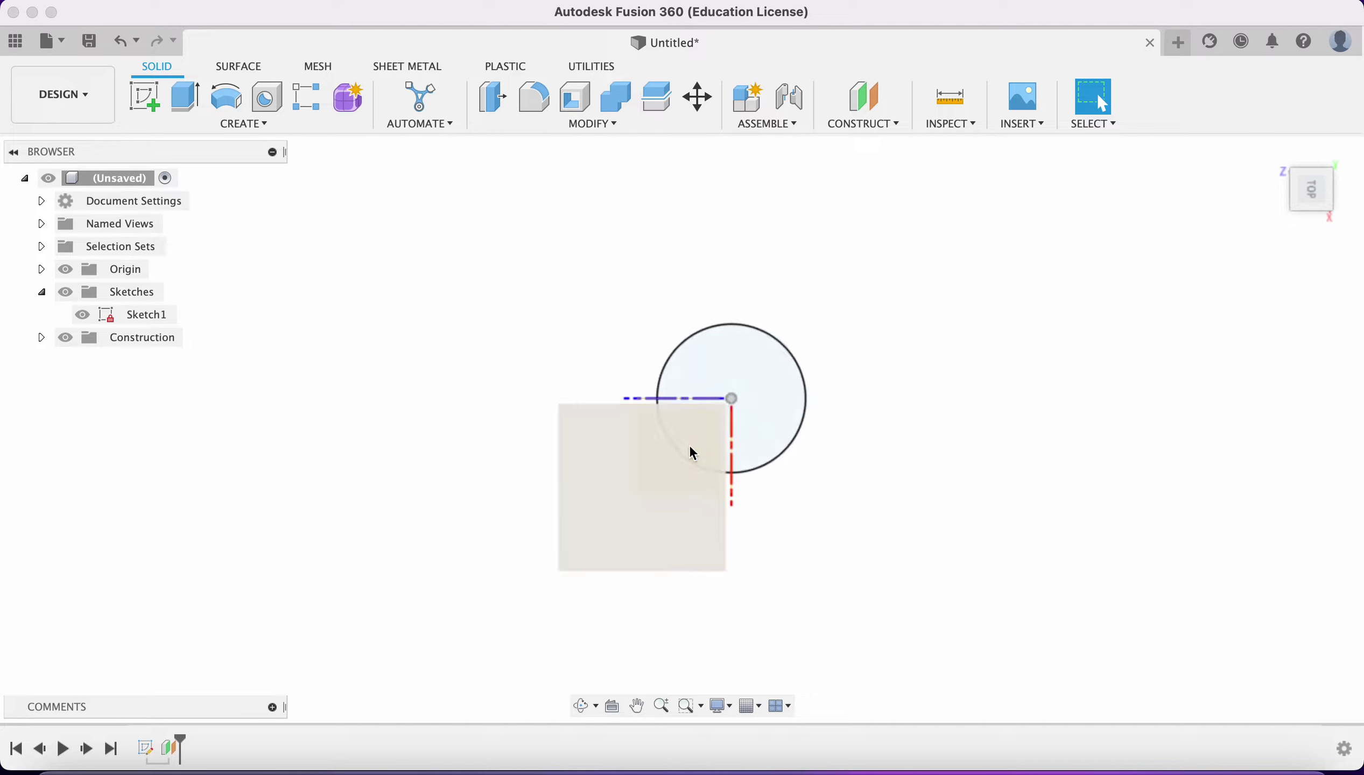
mouse_move(1329, 172)
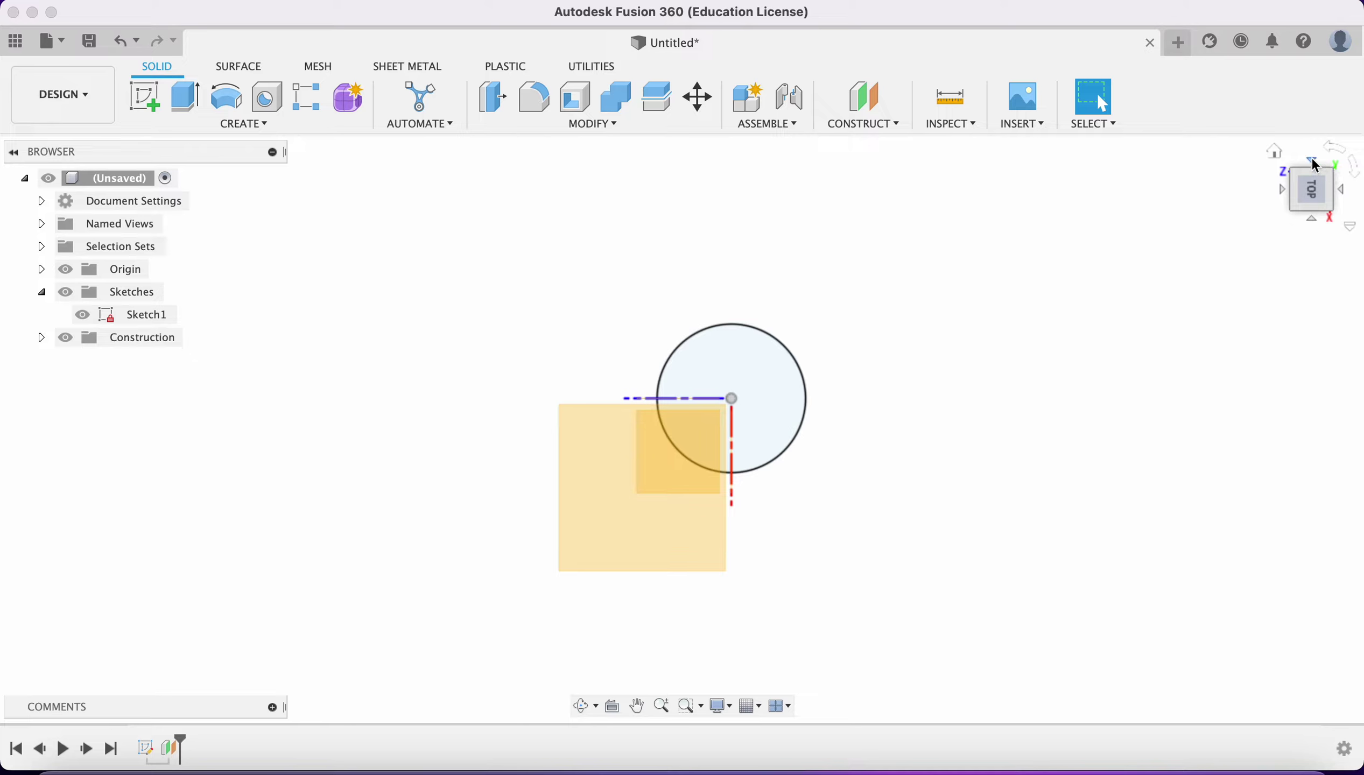
Return to the home view and create Sketch2 on the offset plane
click(1275, 151)
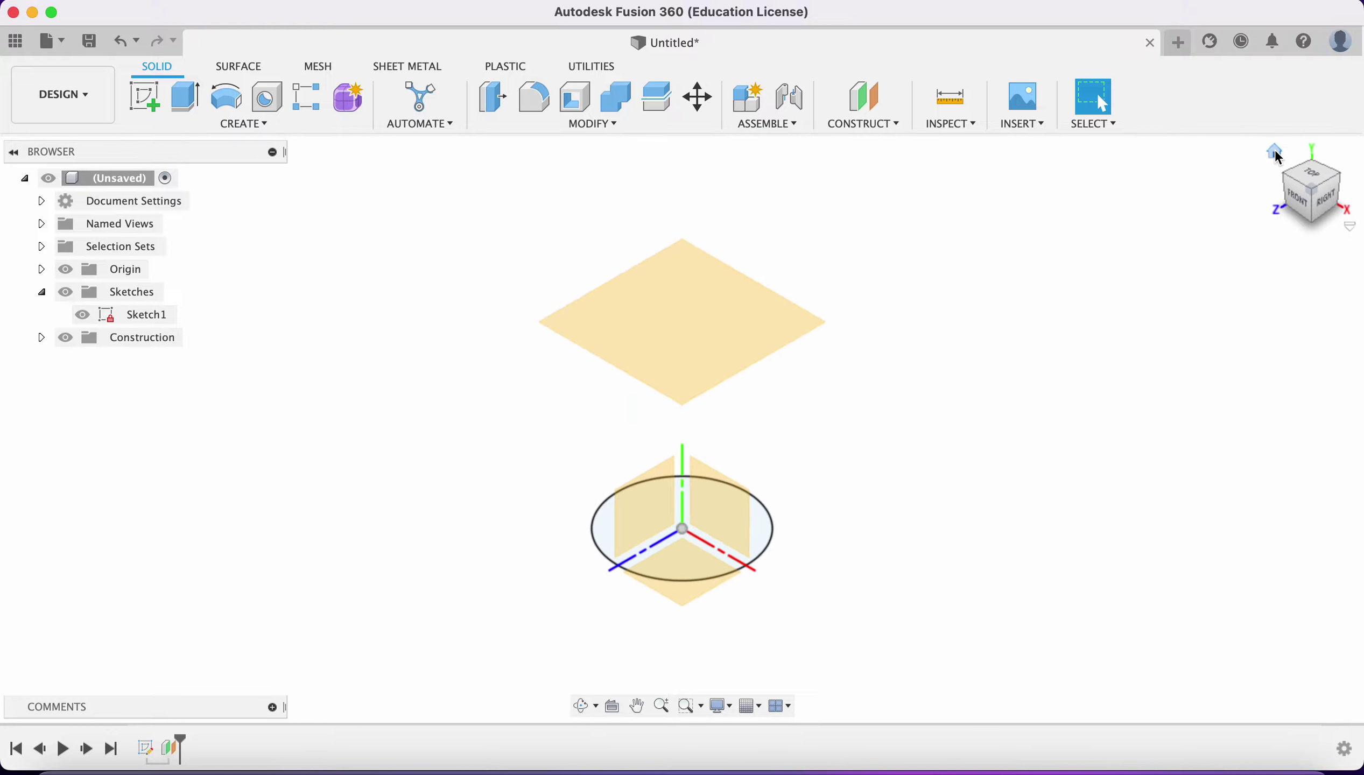
right_click(767, 338)
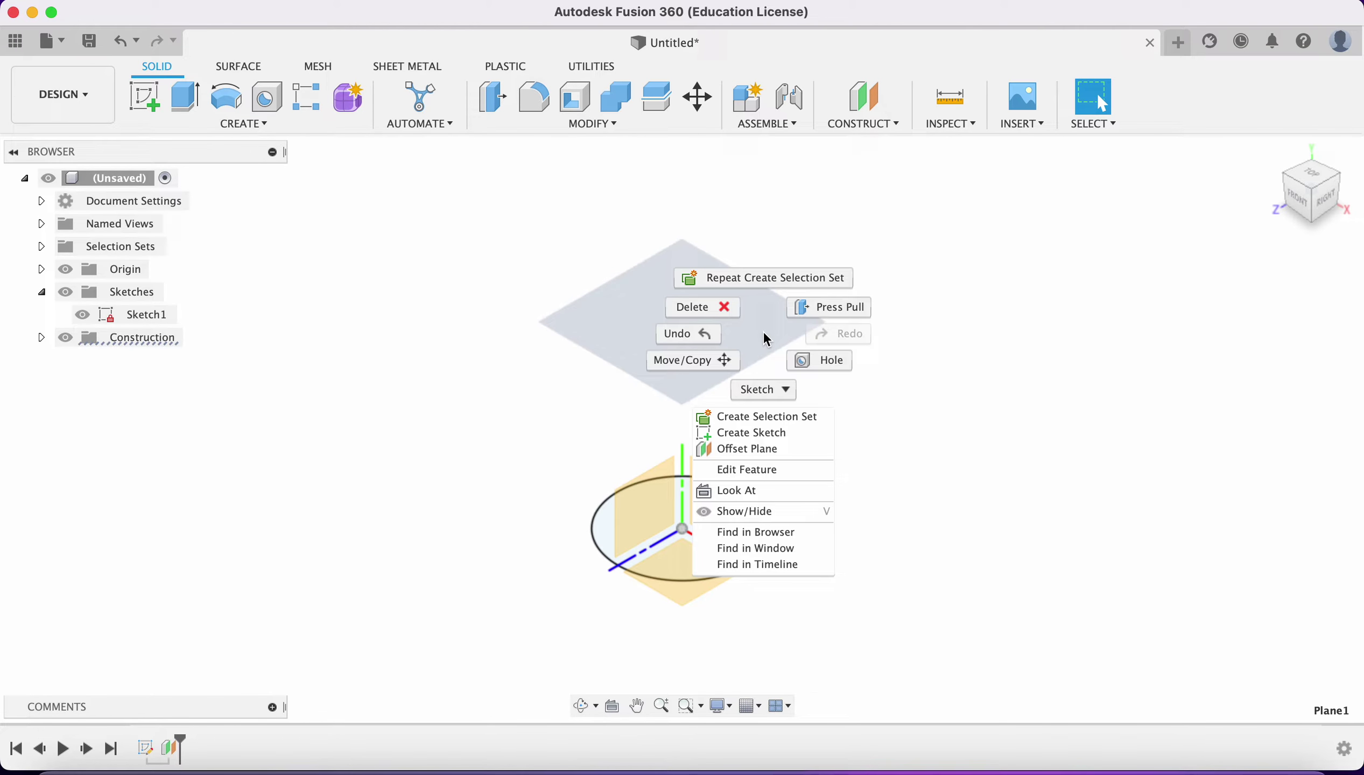
click(761, 435)
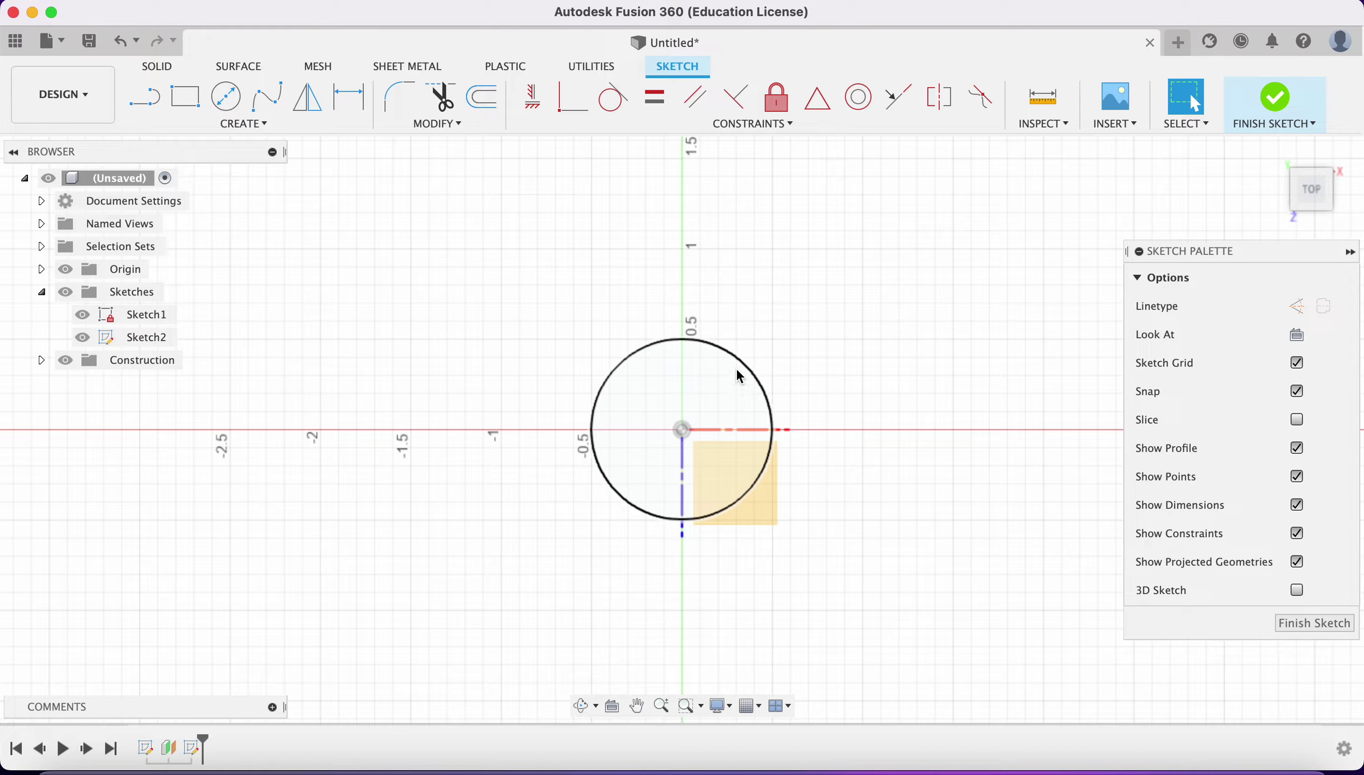
Draw a 1.400 by 0.200 in rectangle overlapping the circle's right side
click(179, 108)
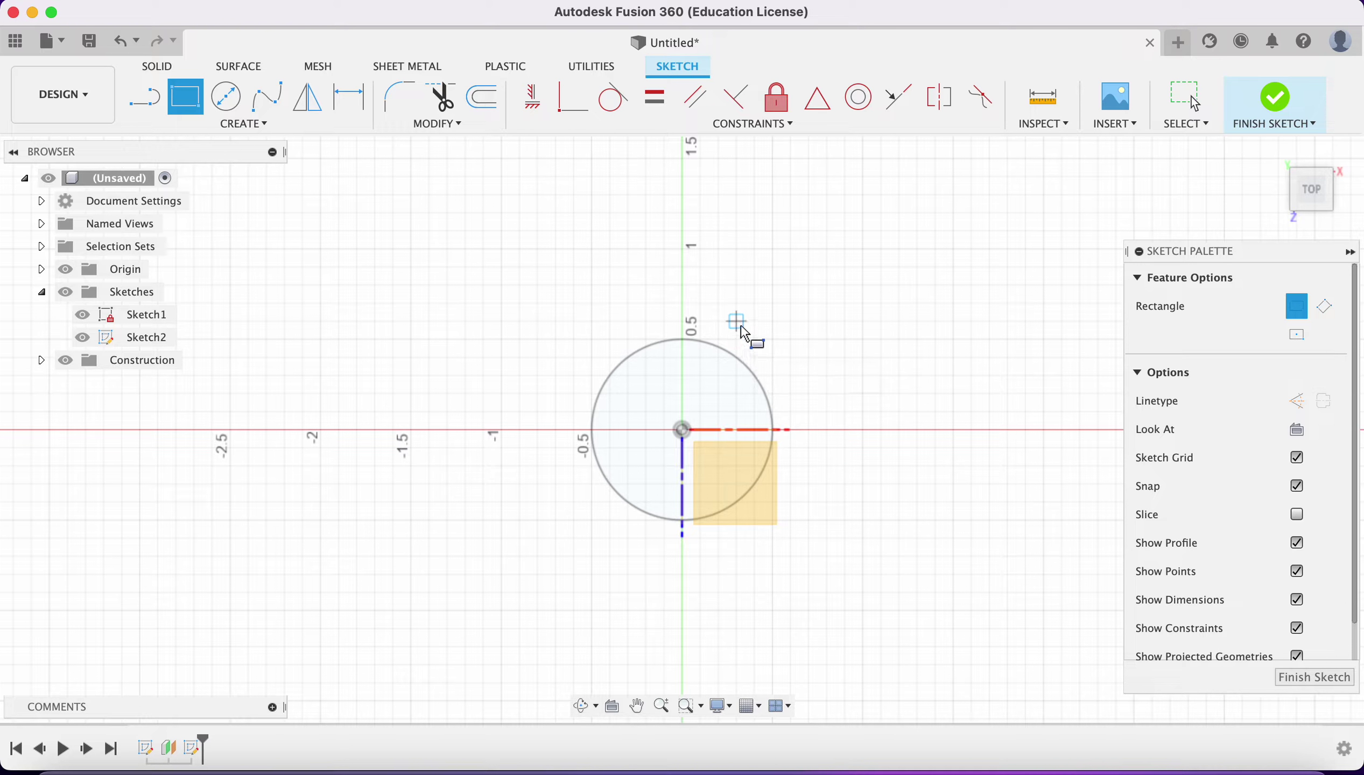
click(737, 304)
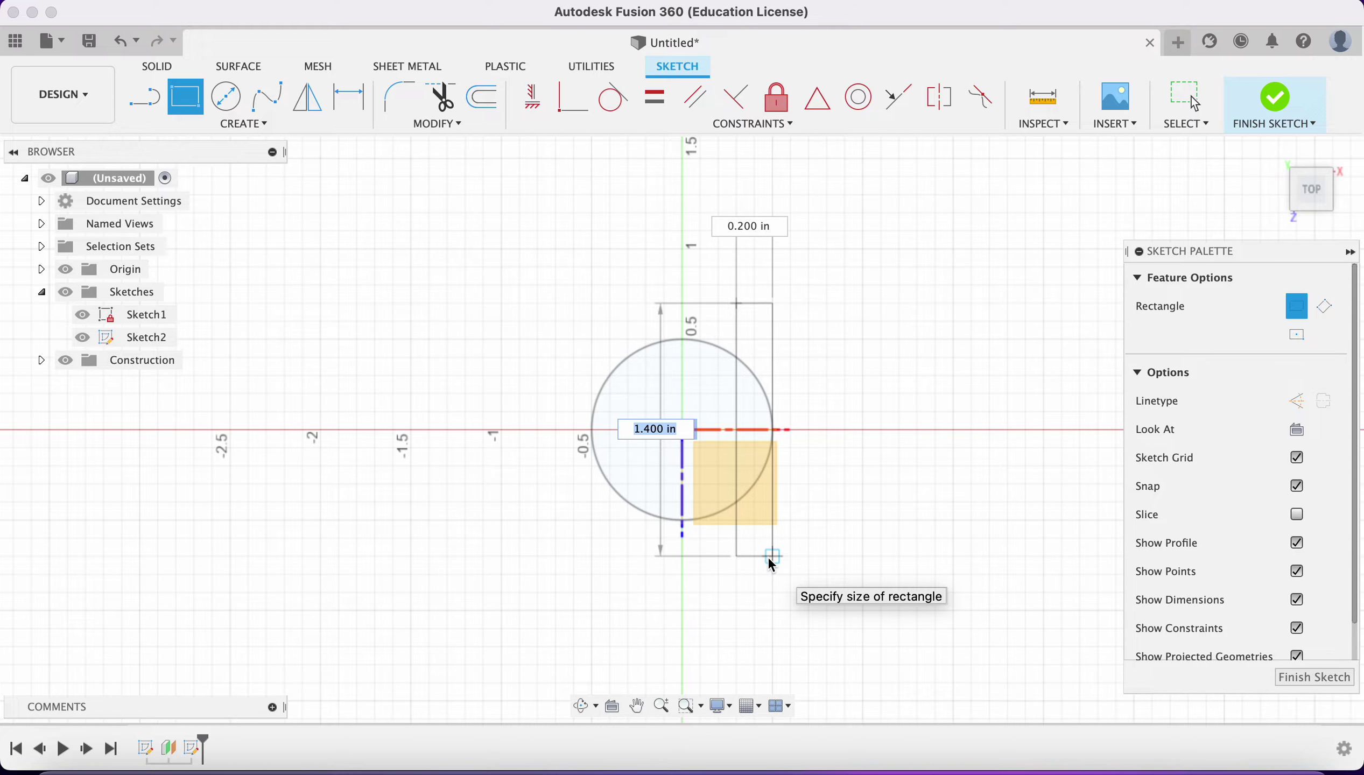
key(Tab)
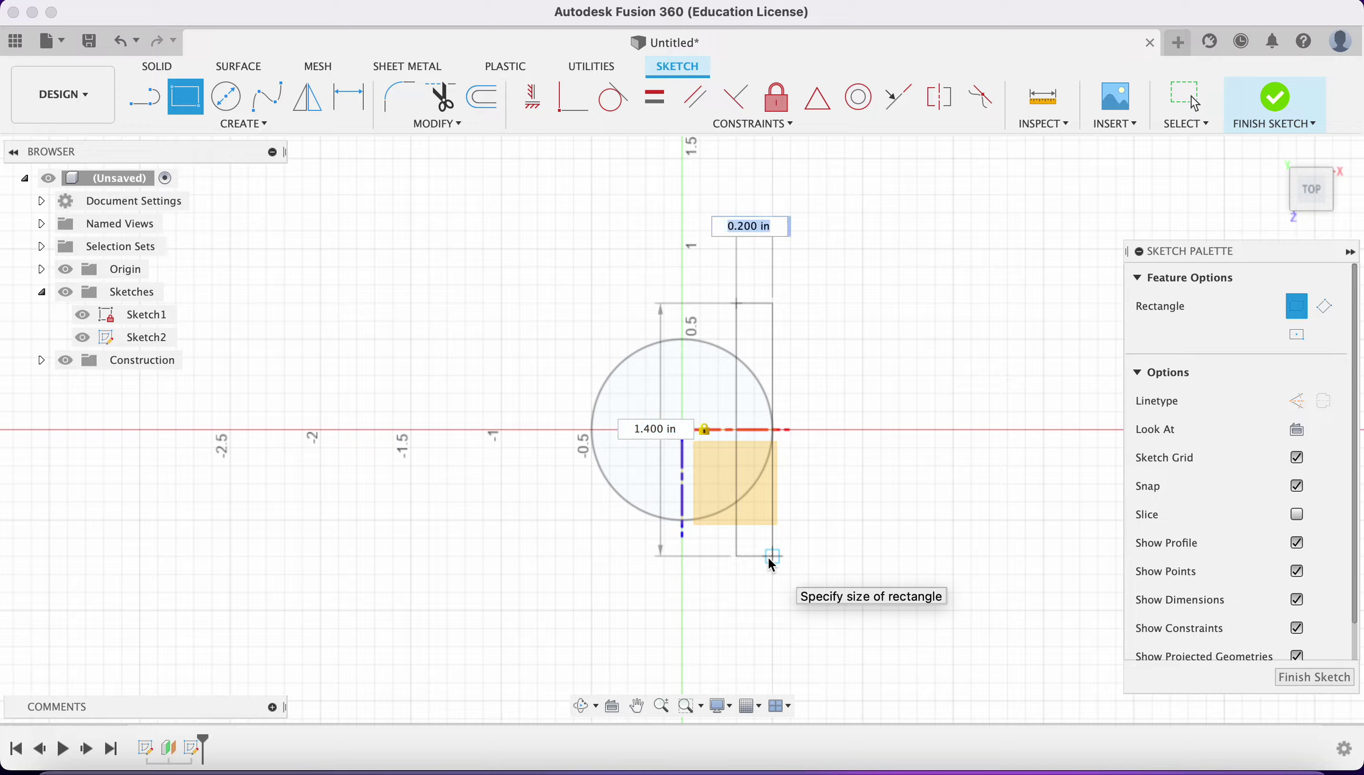
key(Tab)
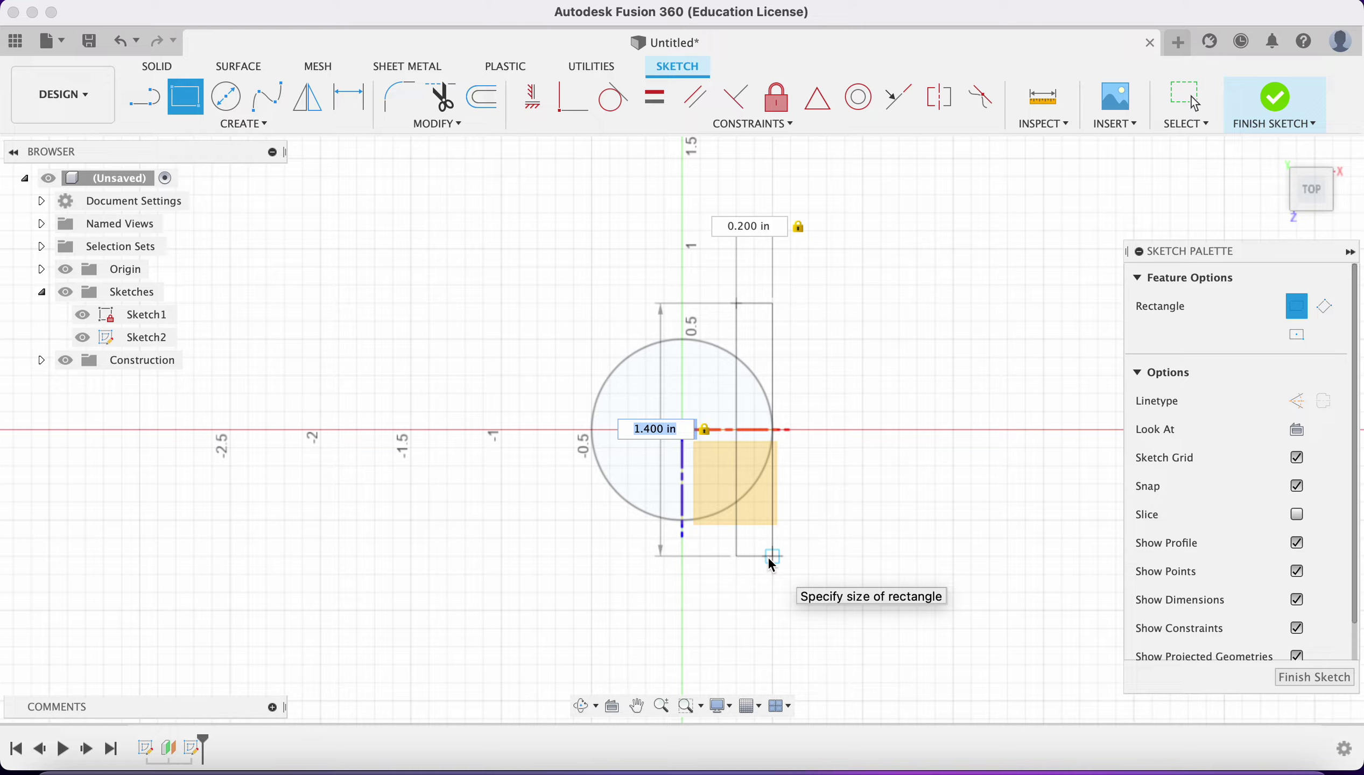
key(Return)
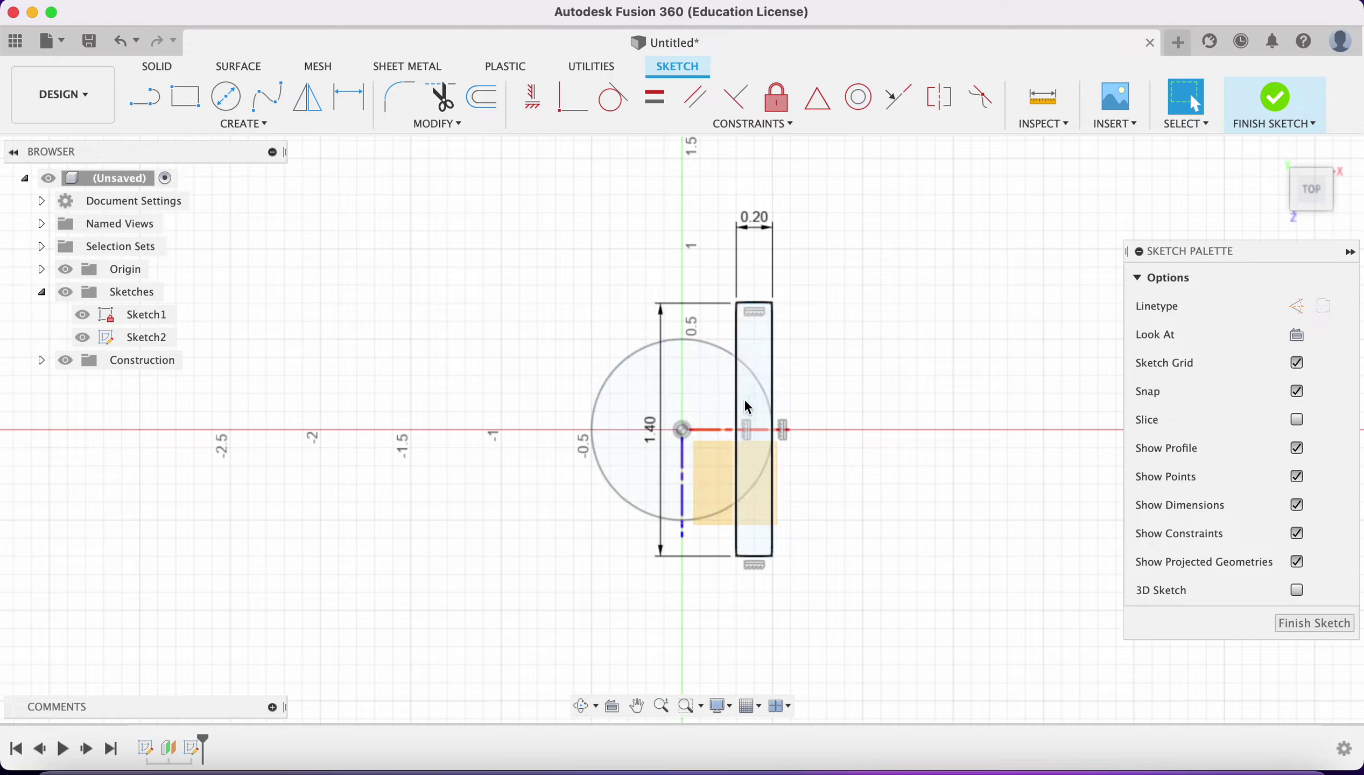
key(d)
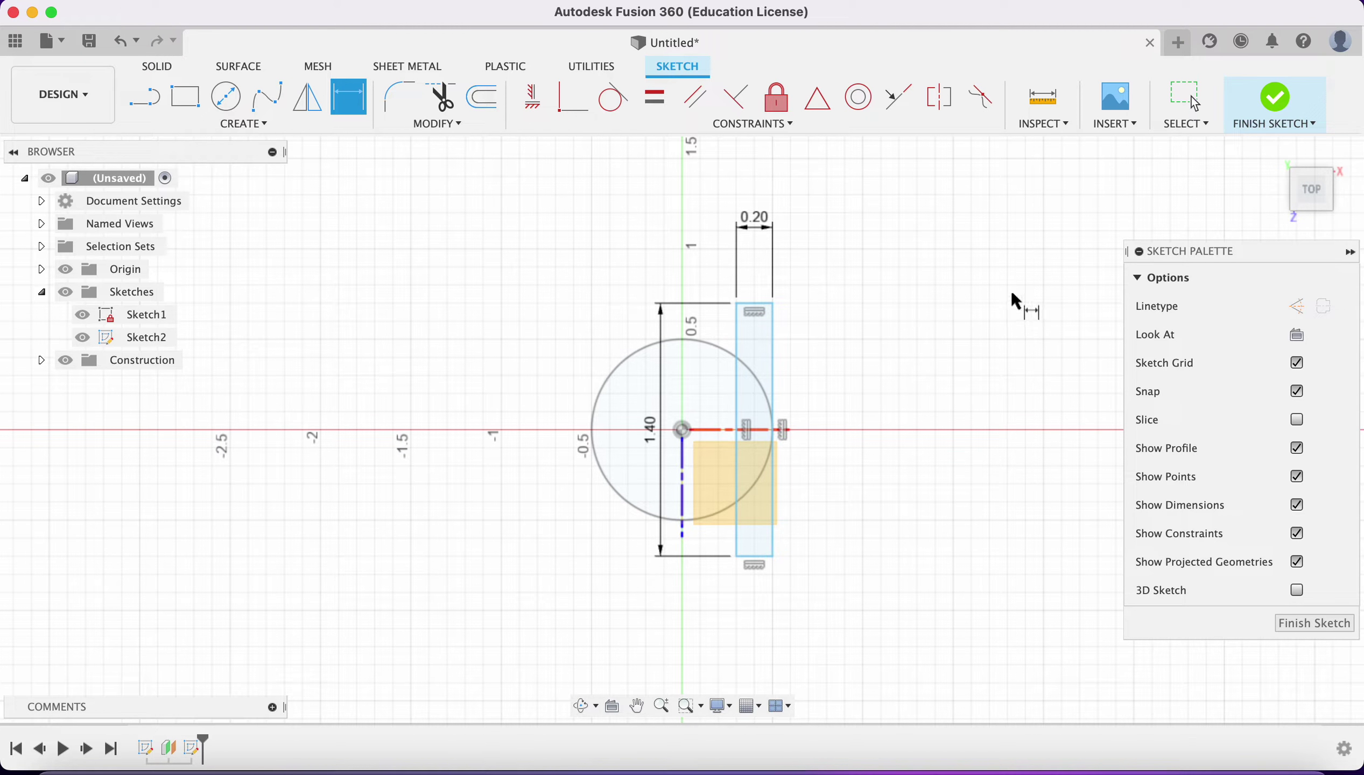
key(Escape)
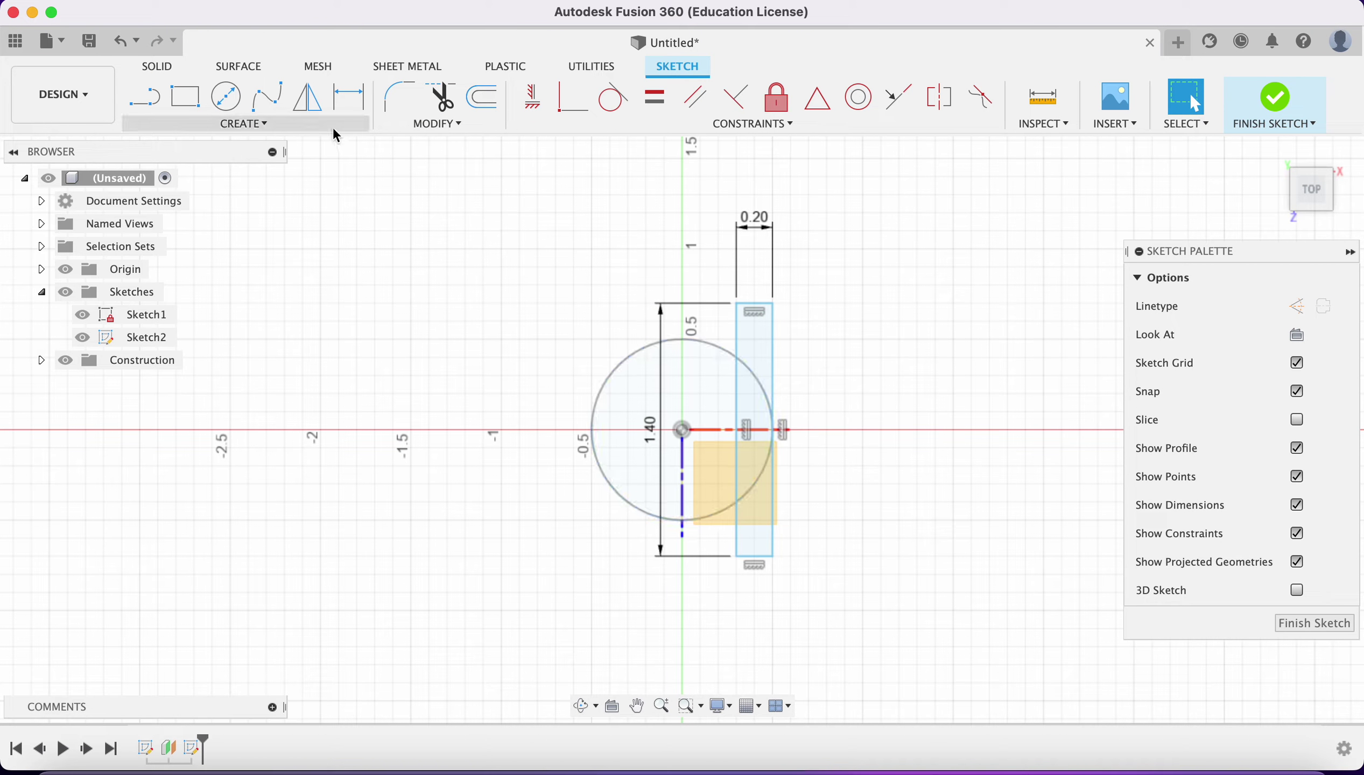
Draw horizontal and vertical construction lines along the X and Y axes through the circle's centre
click(264, 125)
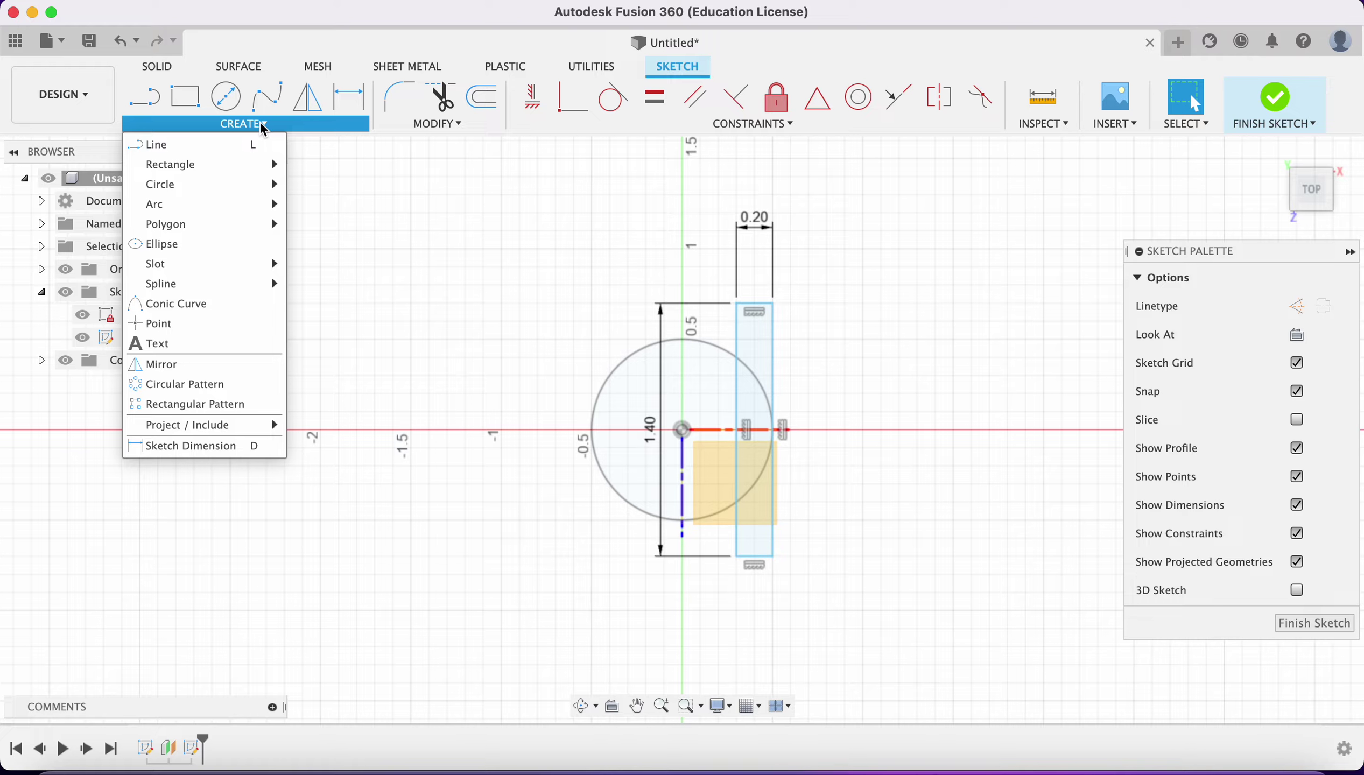
click(252, 143)
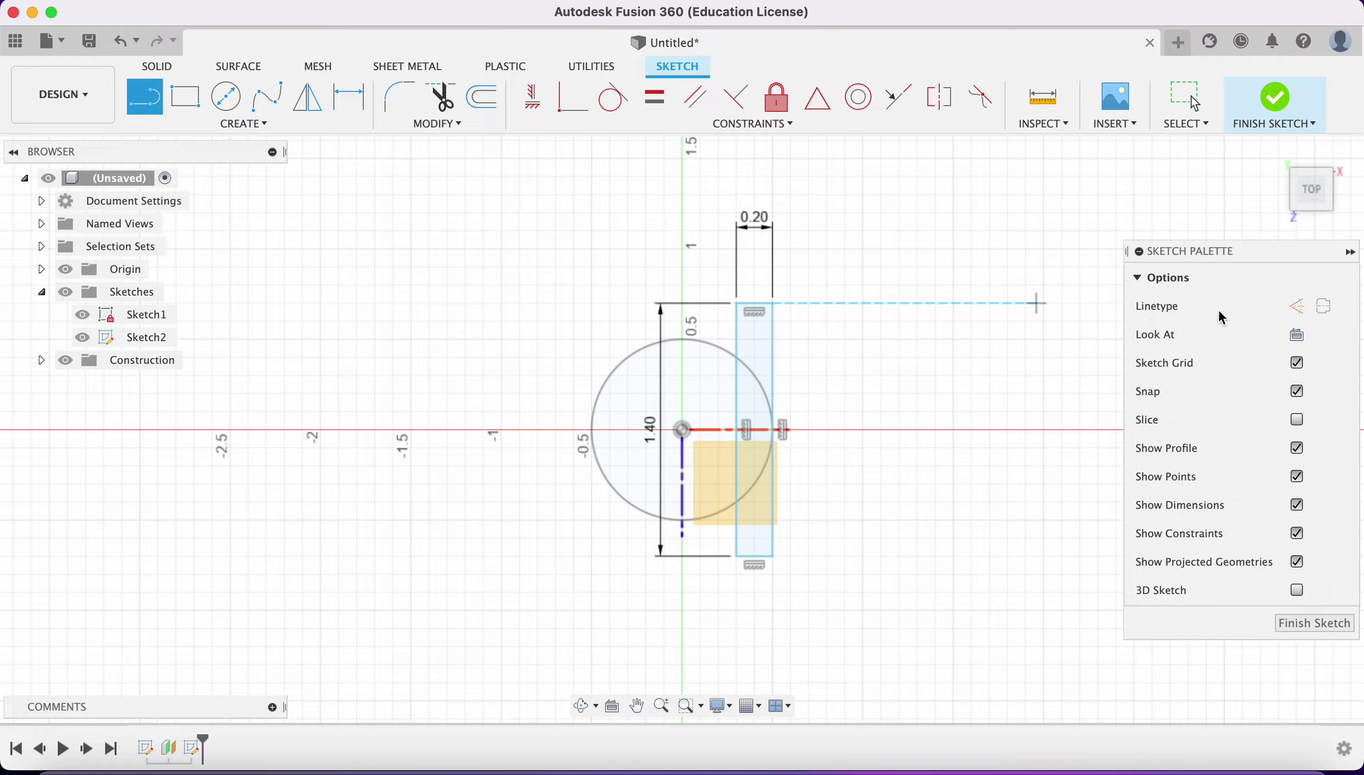
click(1299, 308)
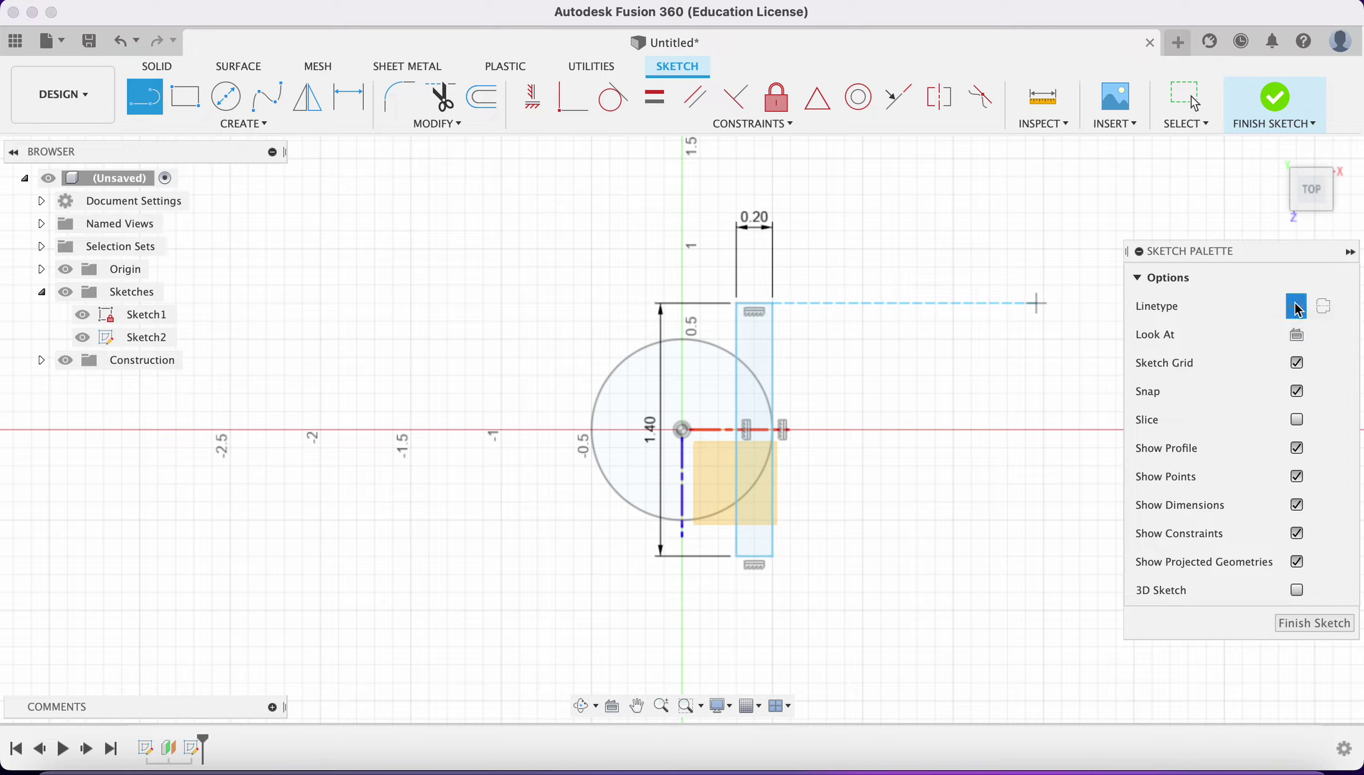
click(561, 433)
double_click(863, 431)
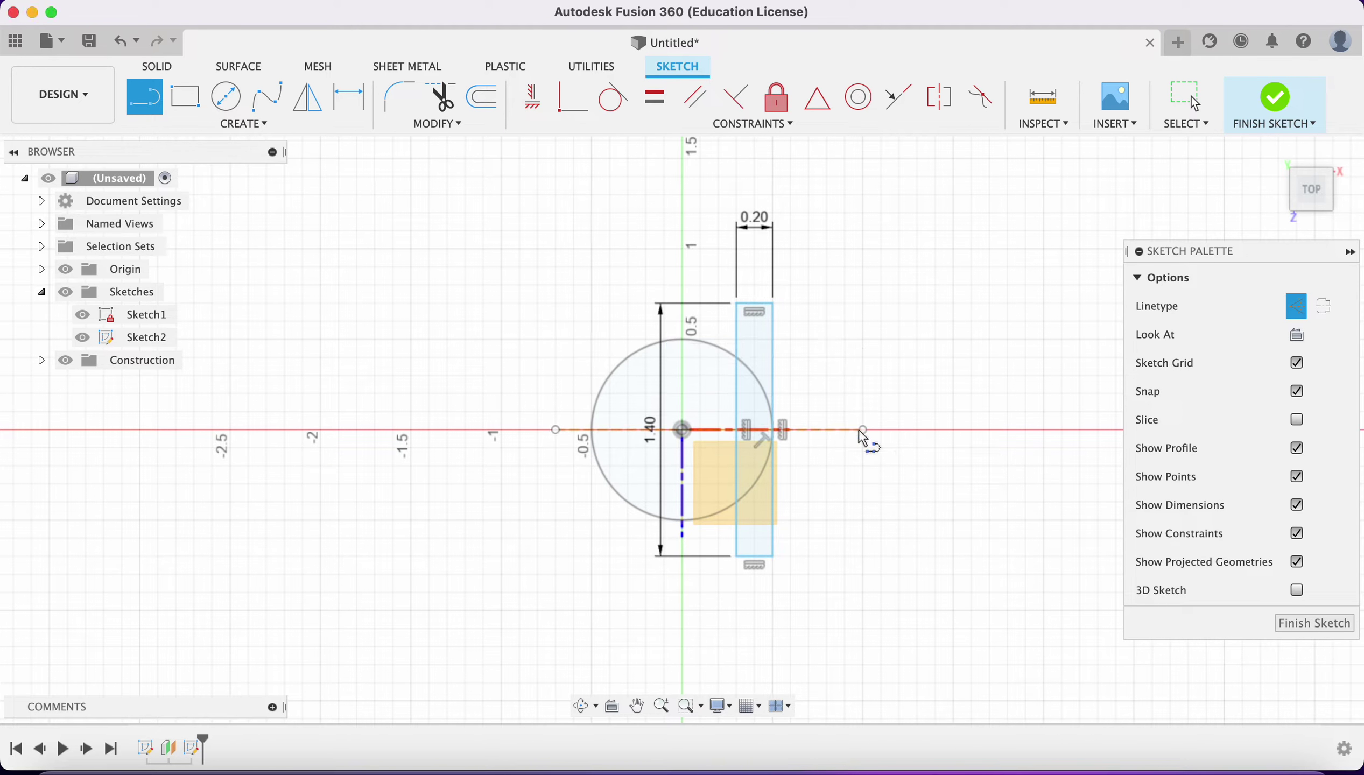
click(682, 232)
double_click(683, 647)
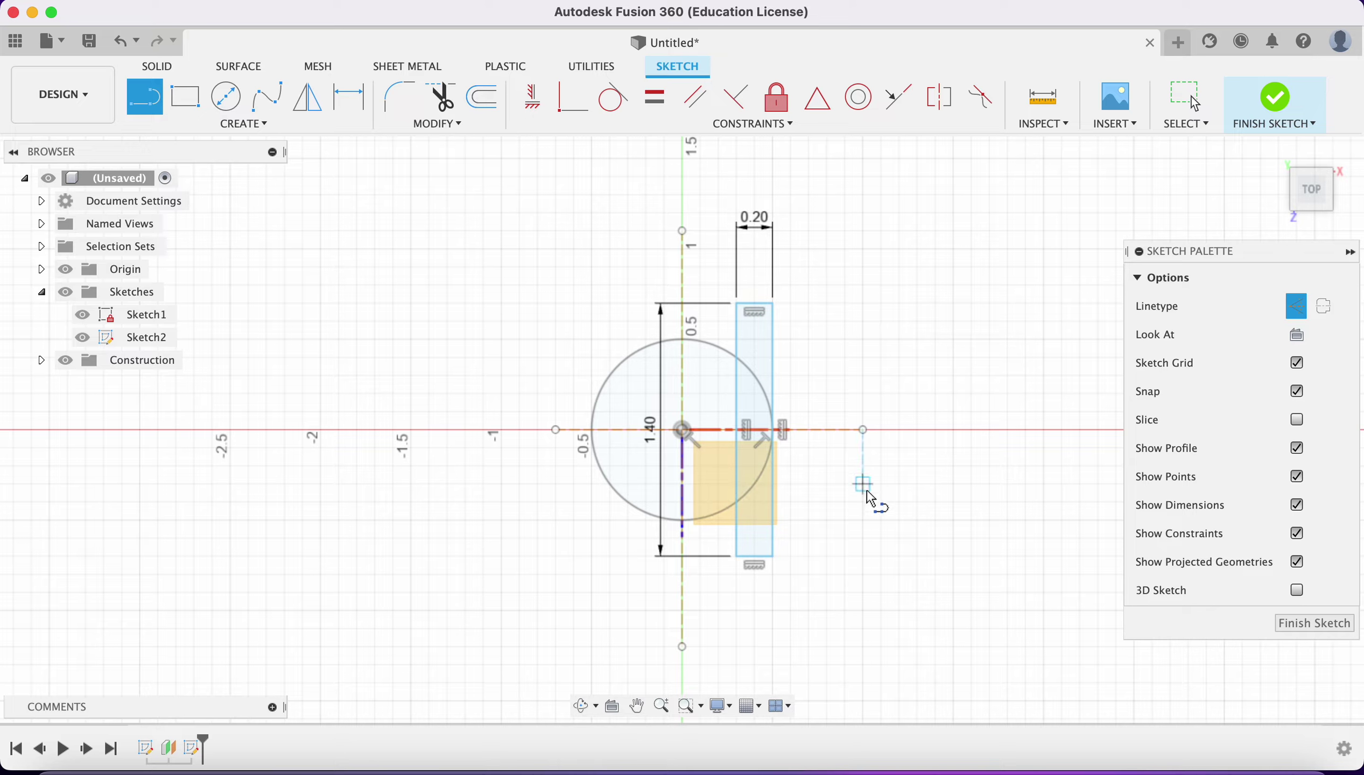
Dimension the rectangle's top edge 0.70 in above the horizontal construction line
key(d)
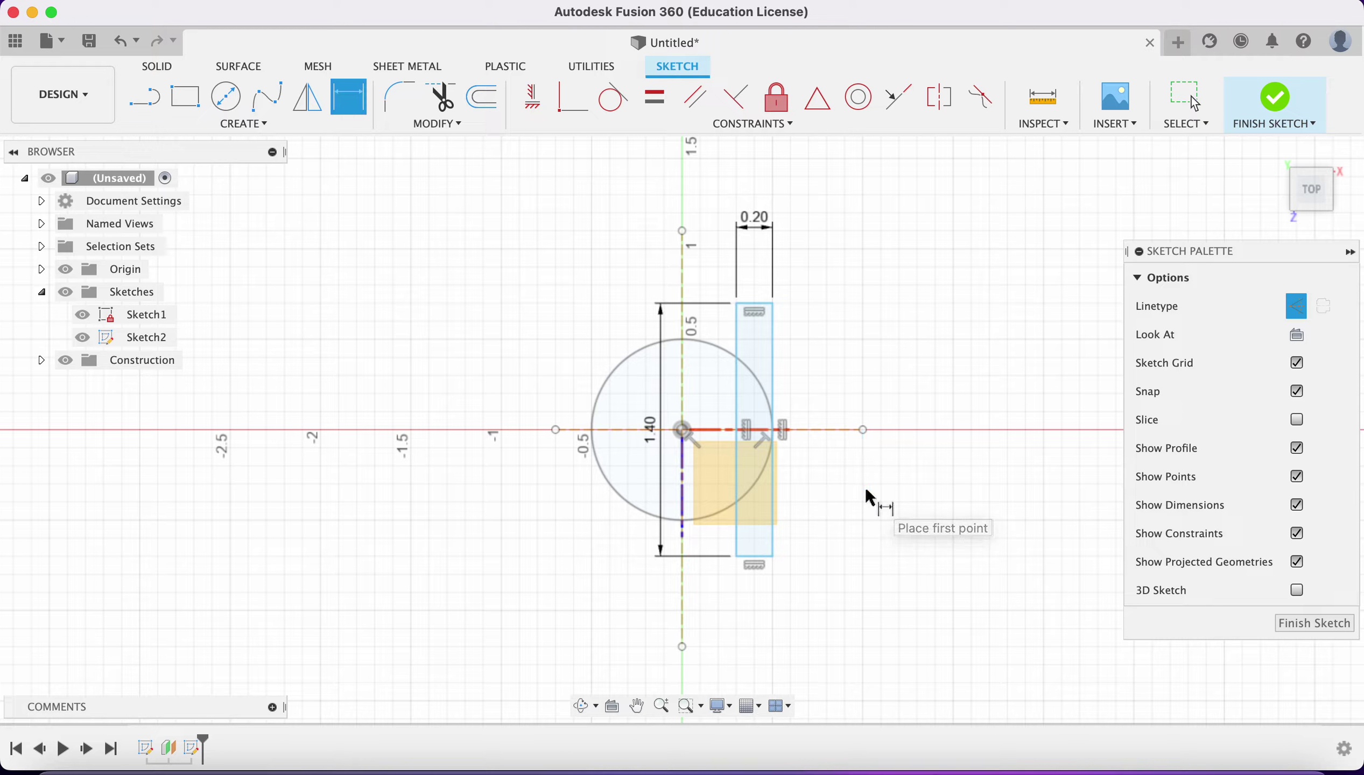
click(709, 428)
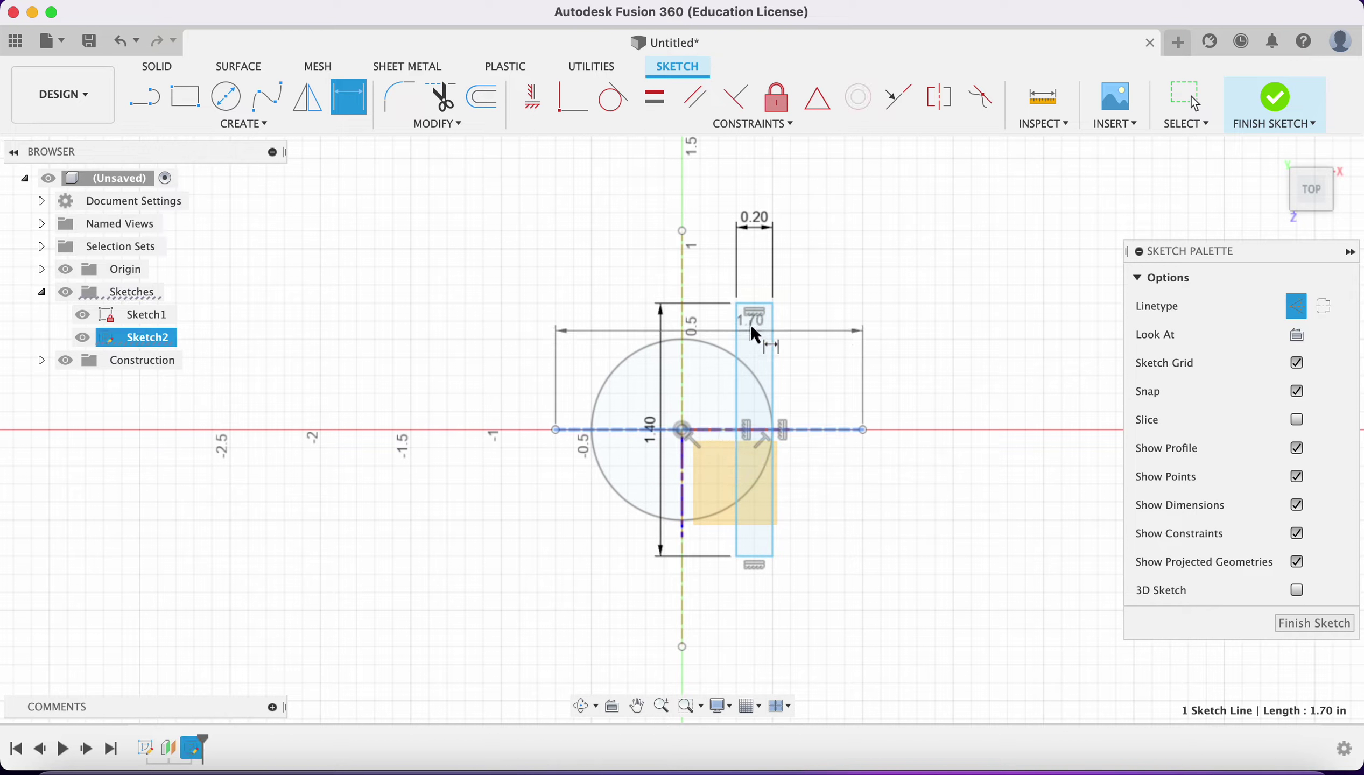
click(752, 304)
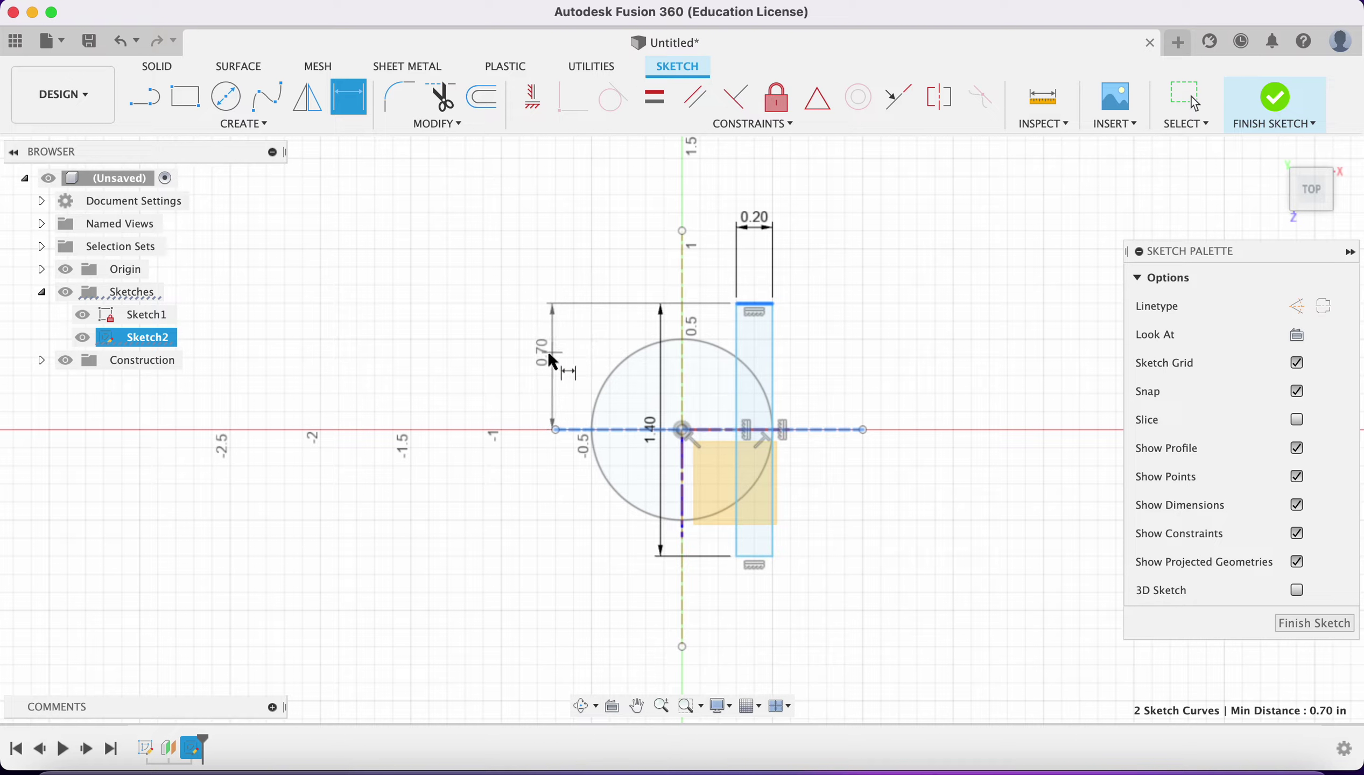
click(544, 357)
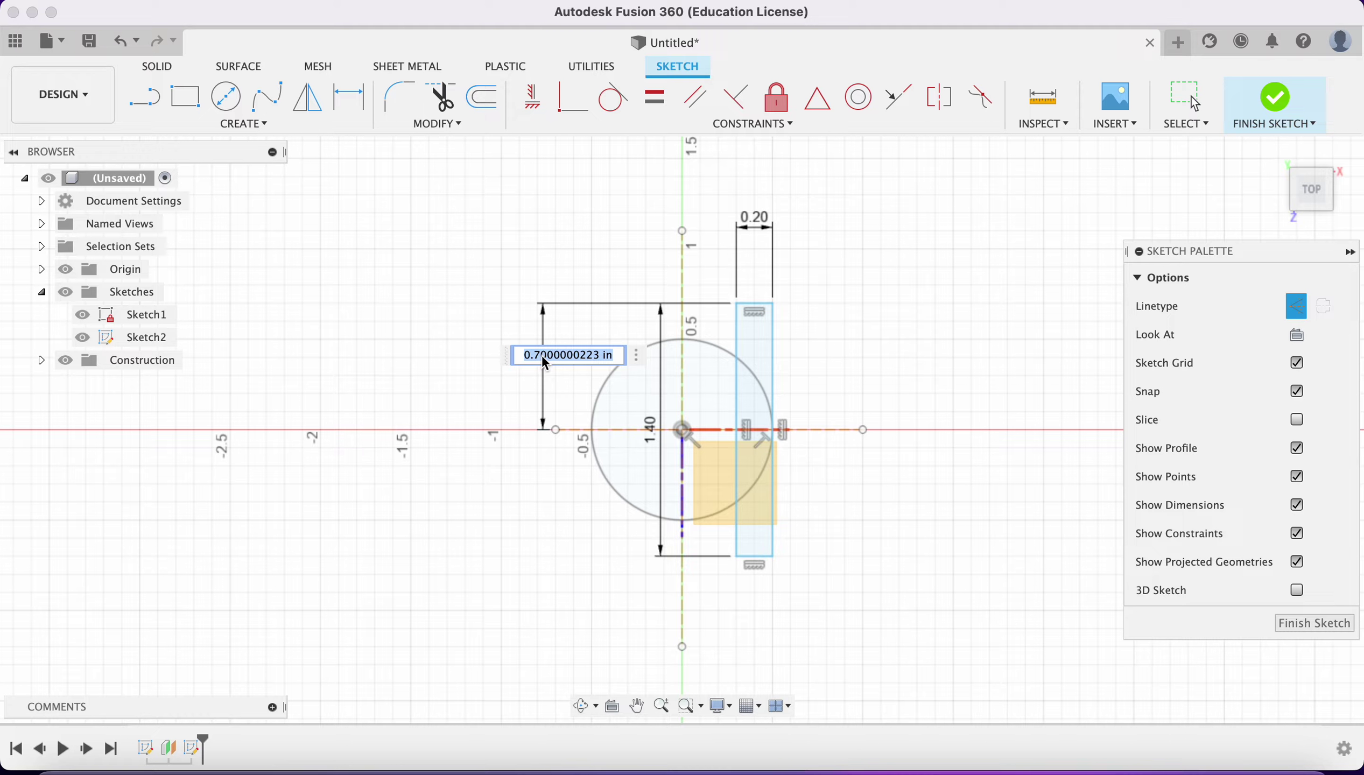
text(.7)
key(Return)
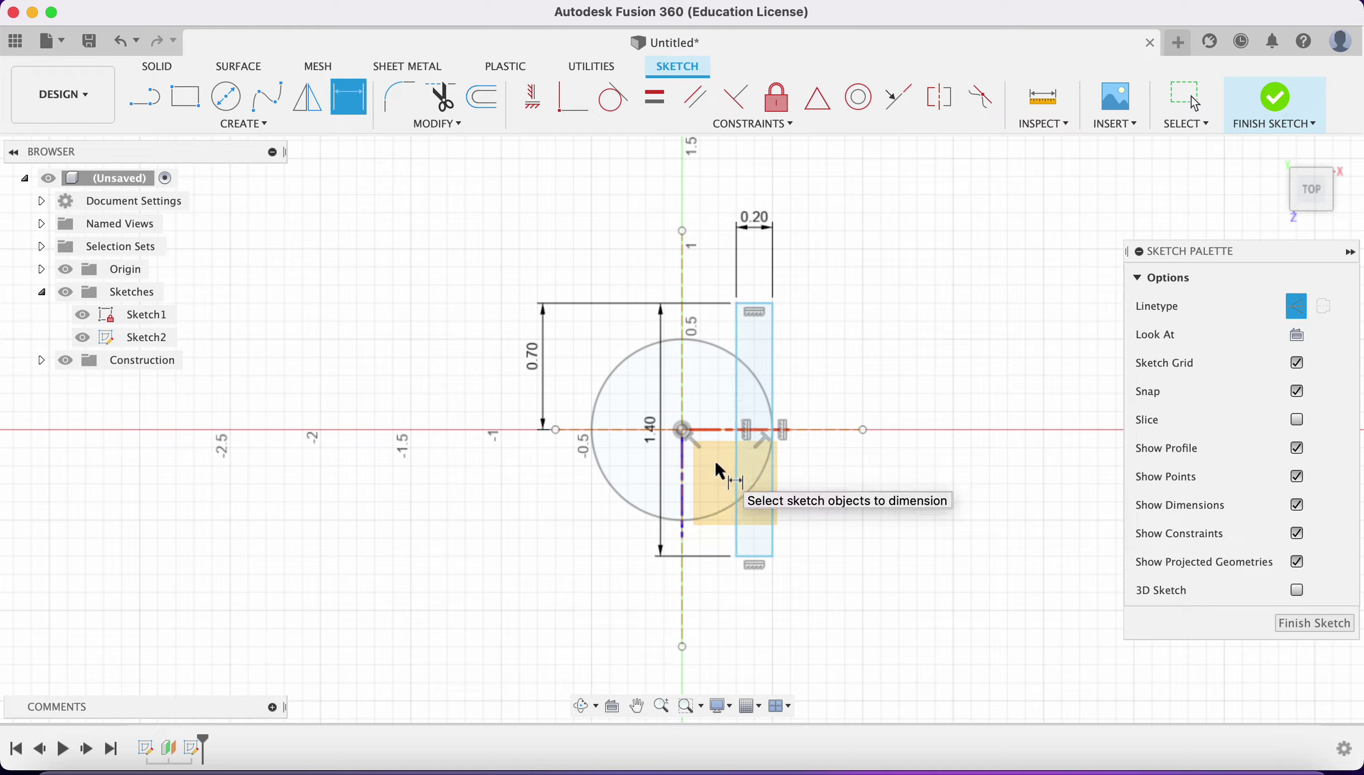
Add a 0.70 dimension from the rectangle's bottom edge to the construction line, over-constraining the sketch
click(751, 556)
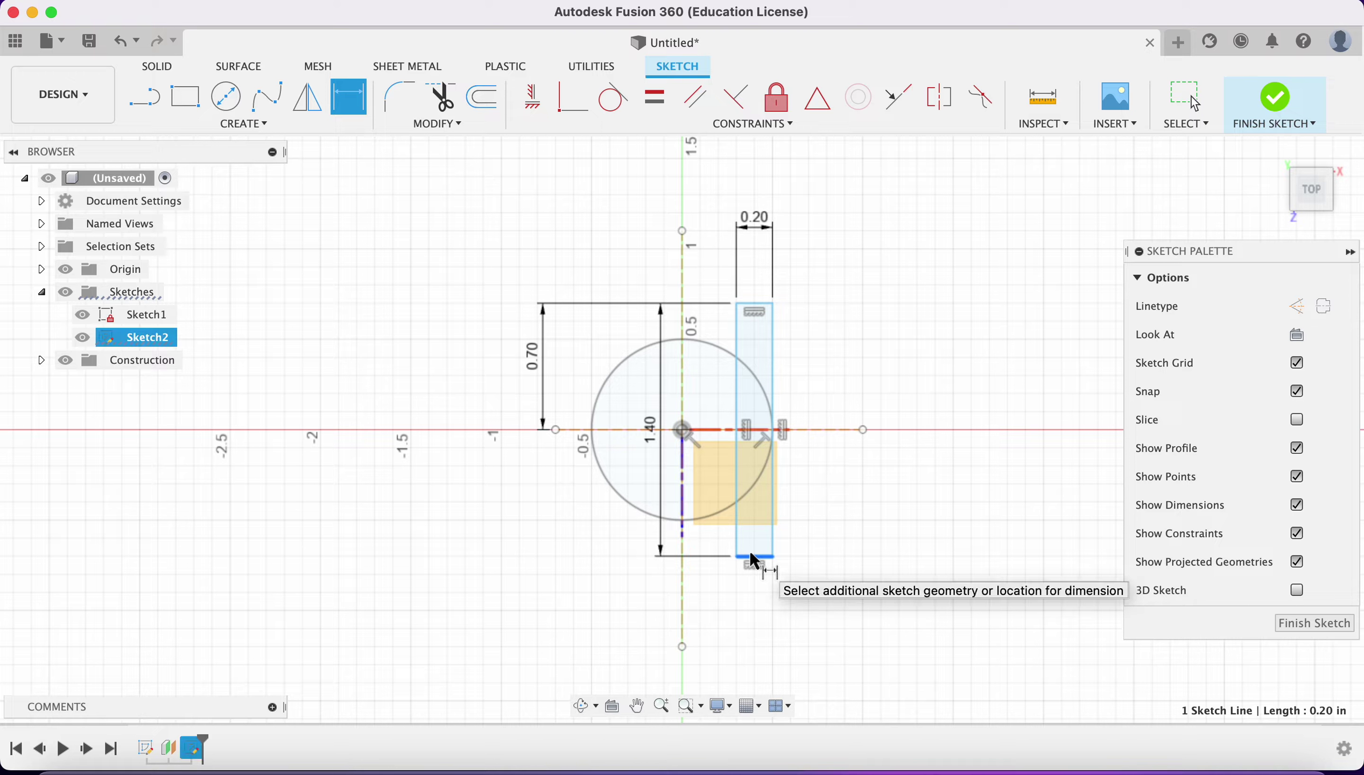
click(704, 430)
click(546, 439)
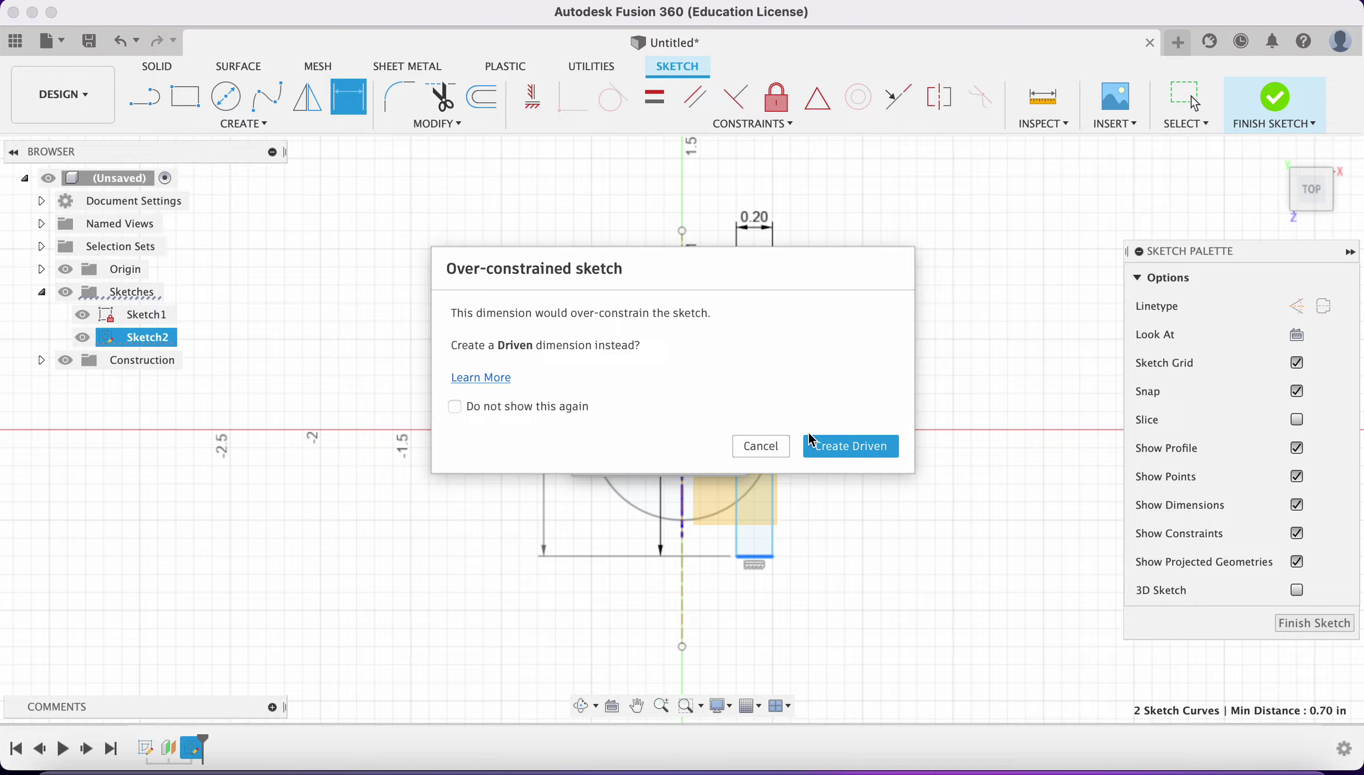
Reject the extra dimension and set the rectangle's right edge 0.50 in from the vertical axis
click(770, 446)
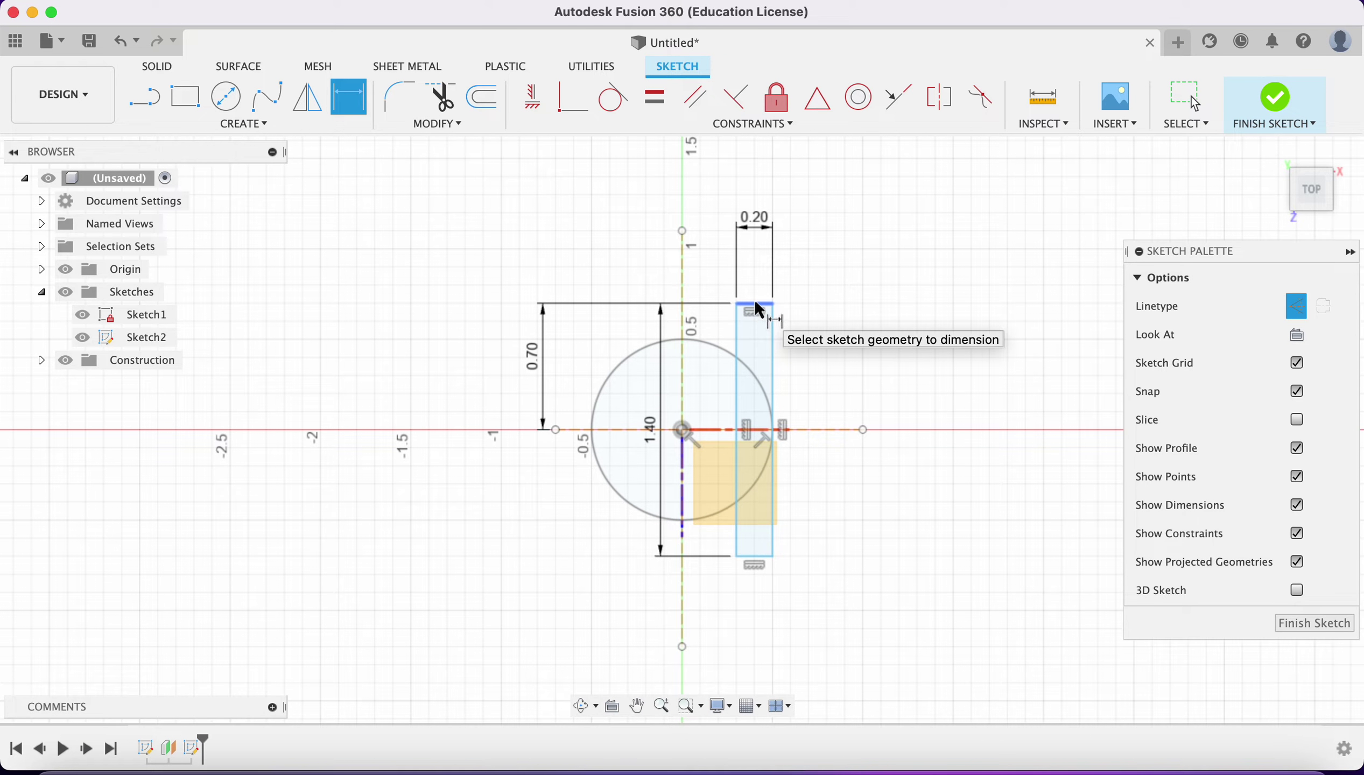
click(776, 377)
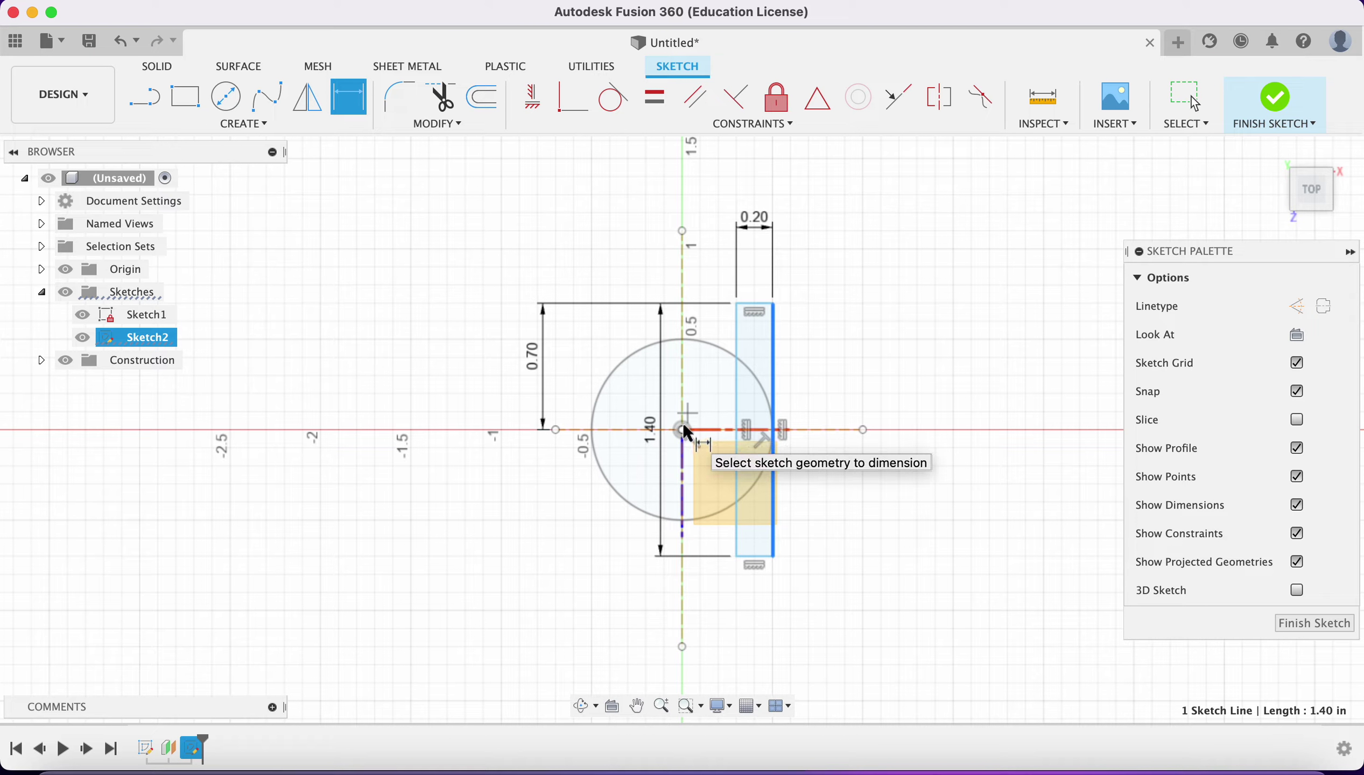
click(683, 405)
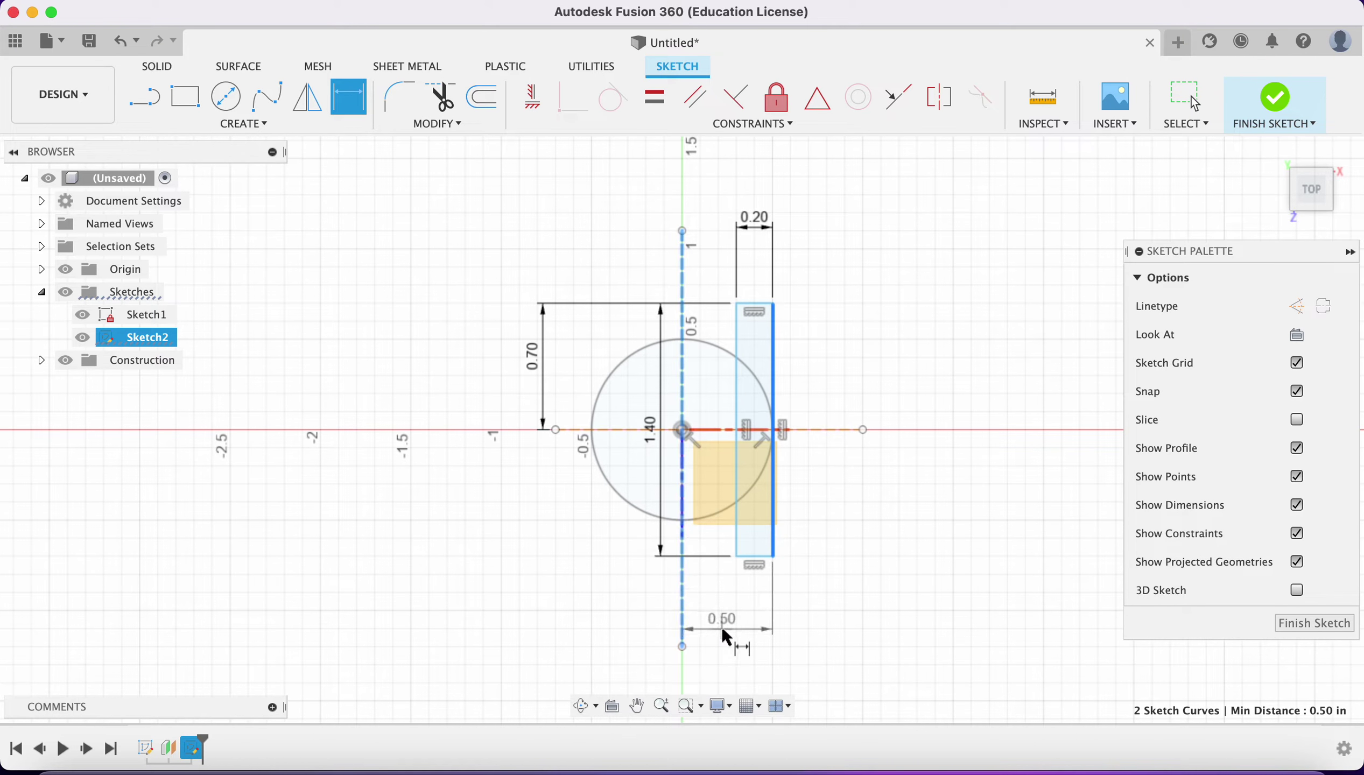
click(723, 628)
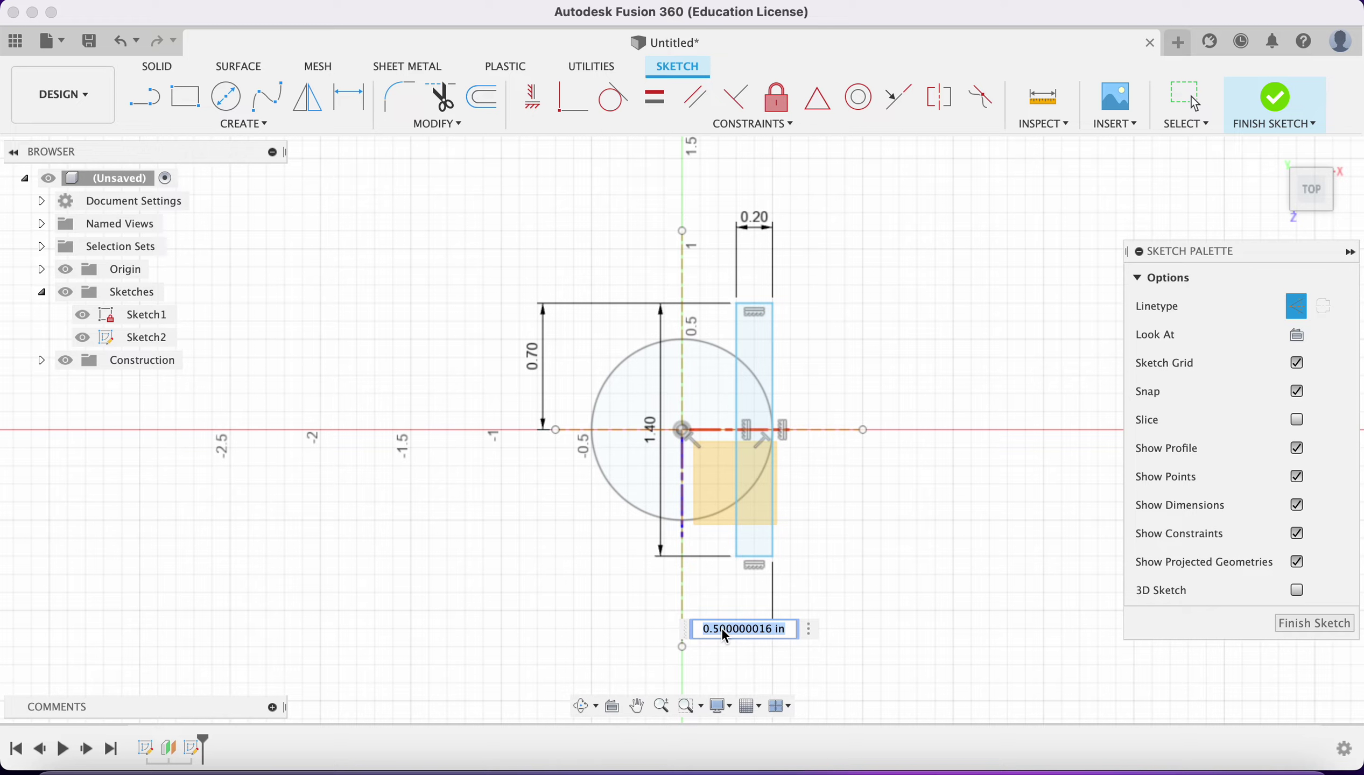
text(5)
key(Return)
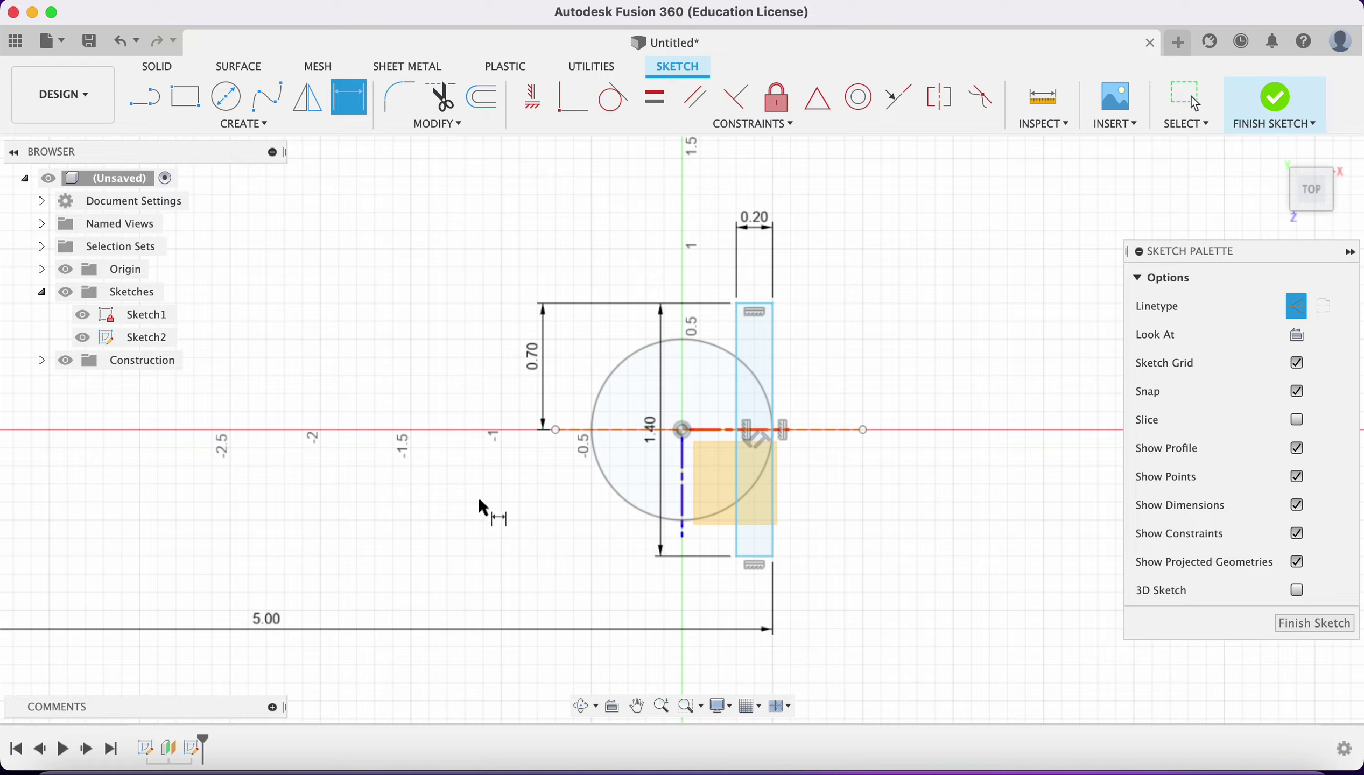
double_click(269, 622)
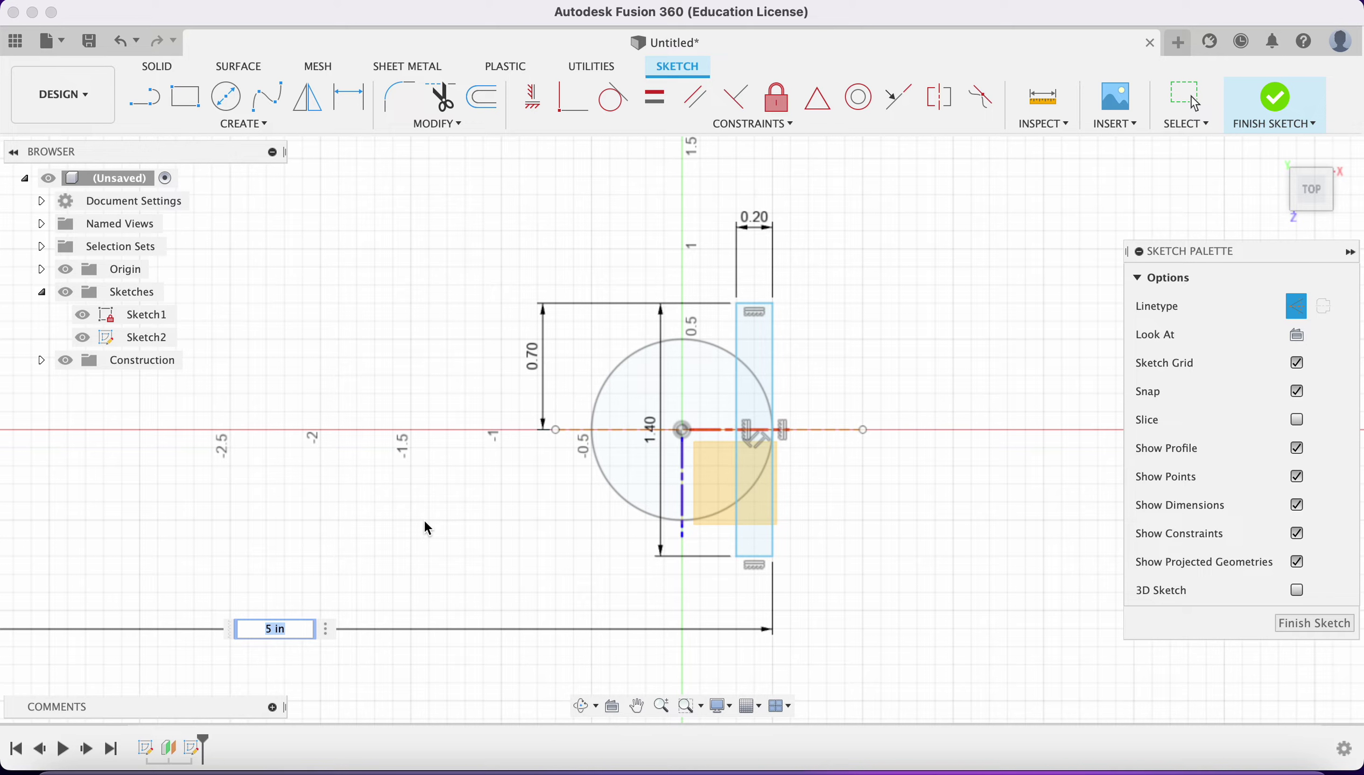
text(0.5)
key(Return)
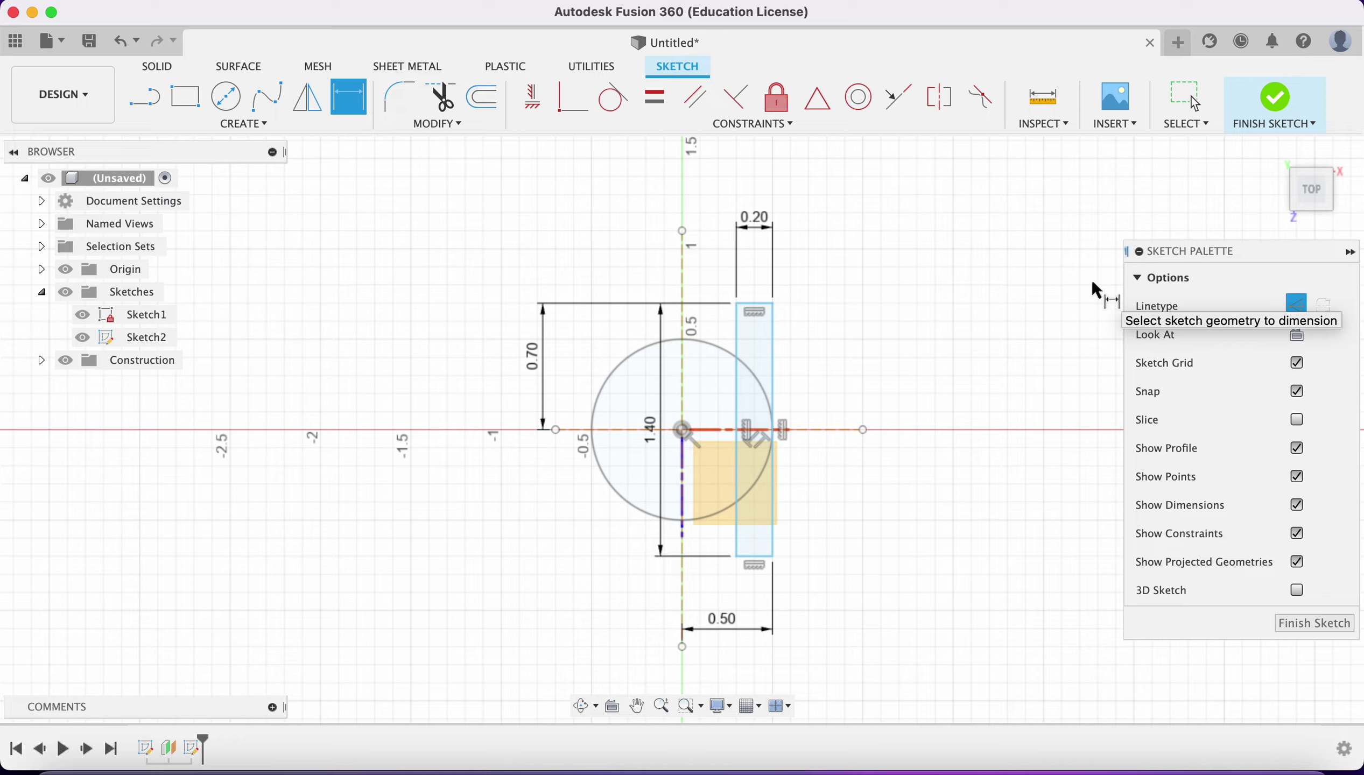
Finish Sketch2 and loft a new solid body from the circle to the rectangle
click(1276, 97)
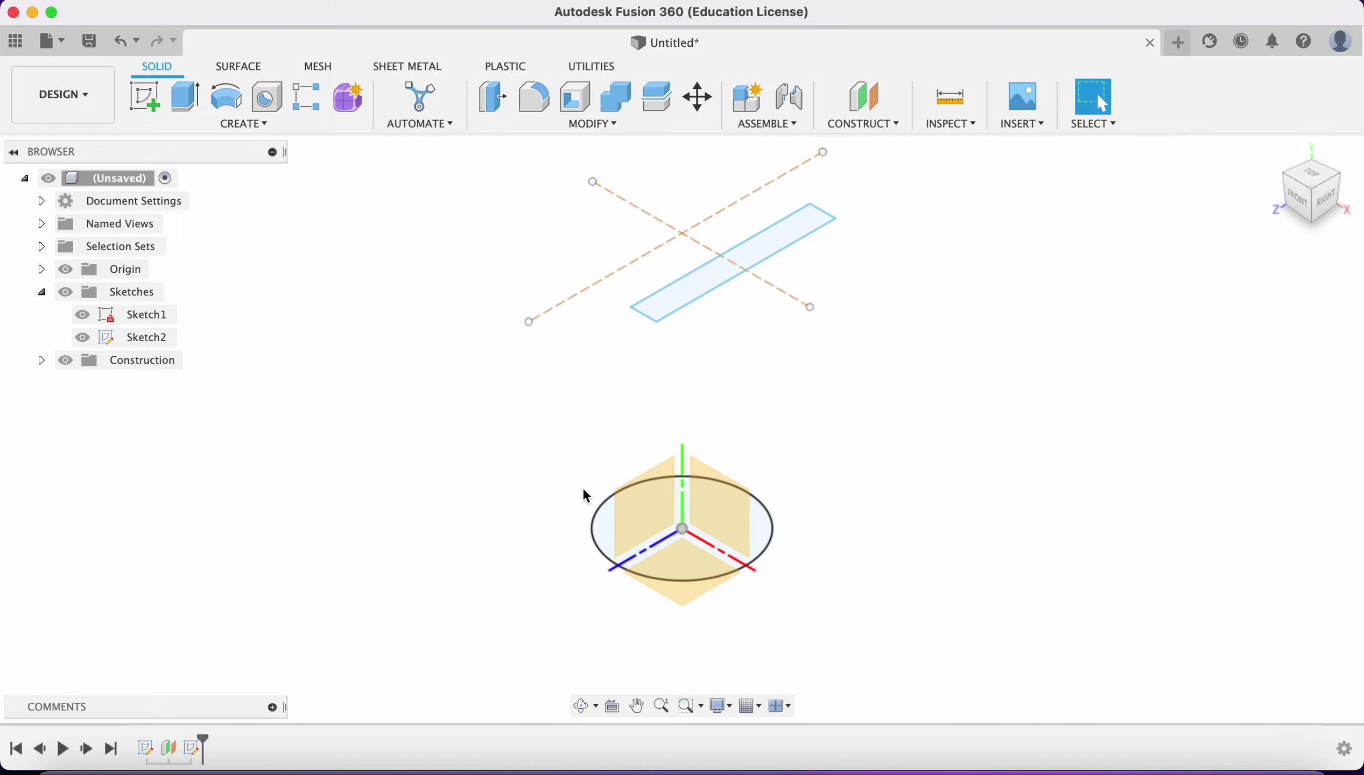
click(264, 126)
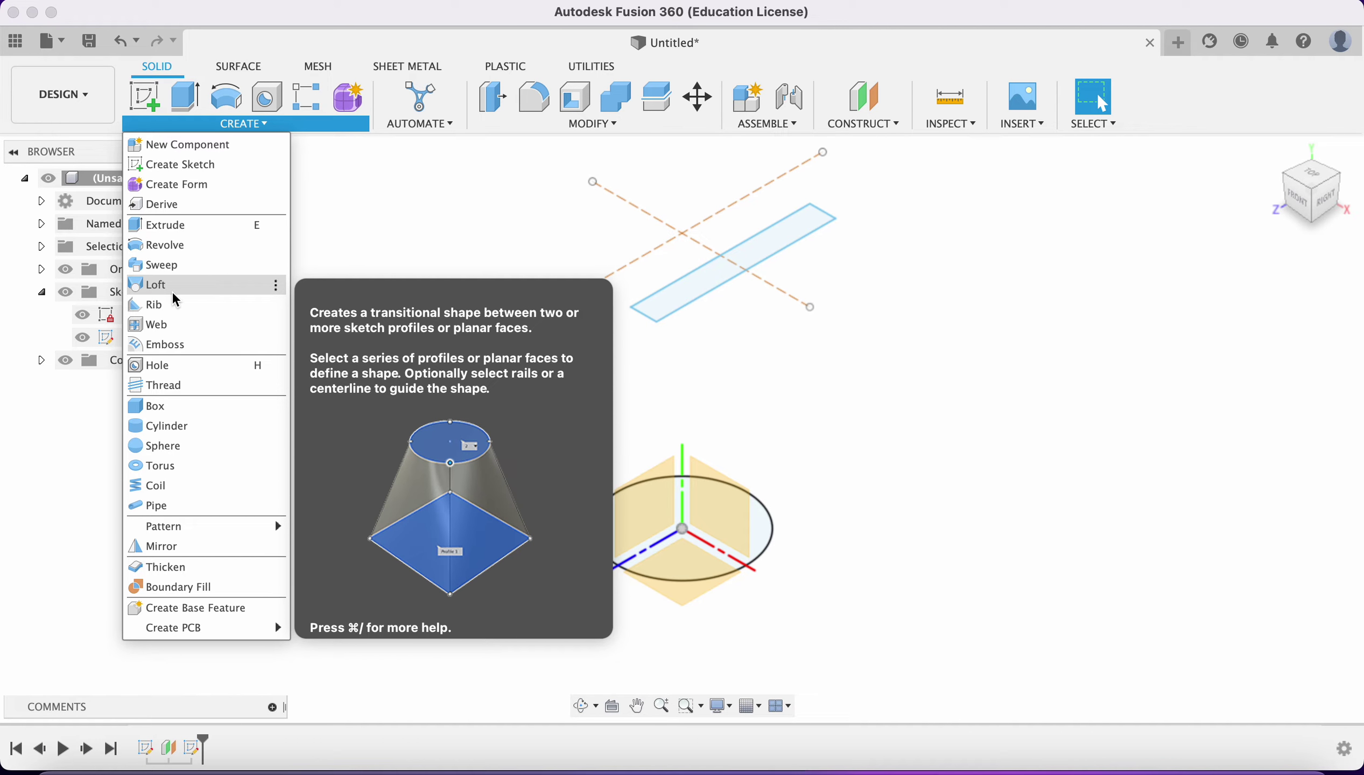
click(182, 291)
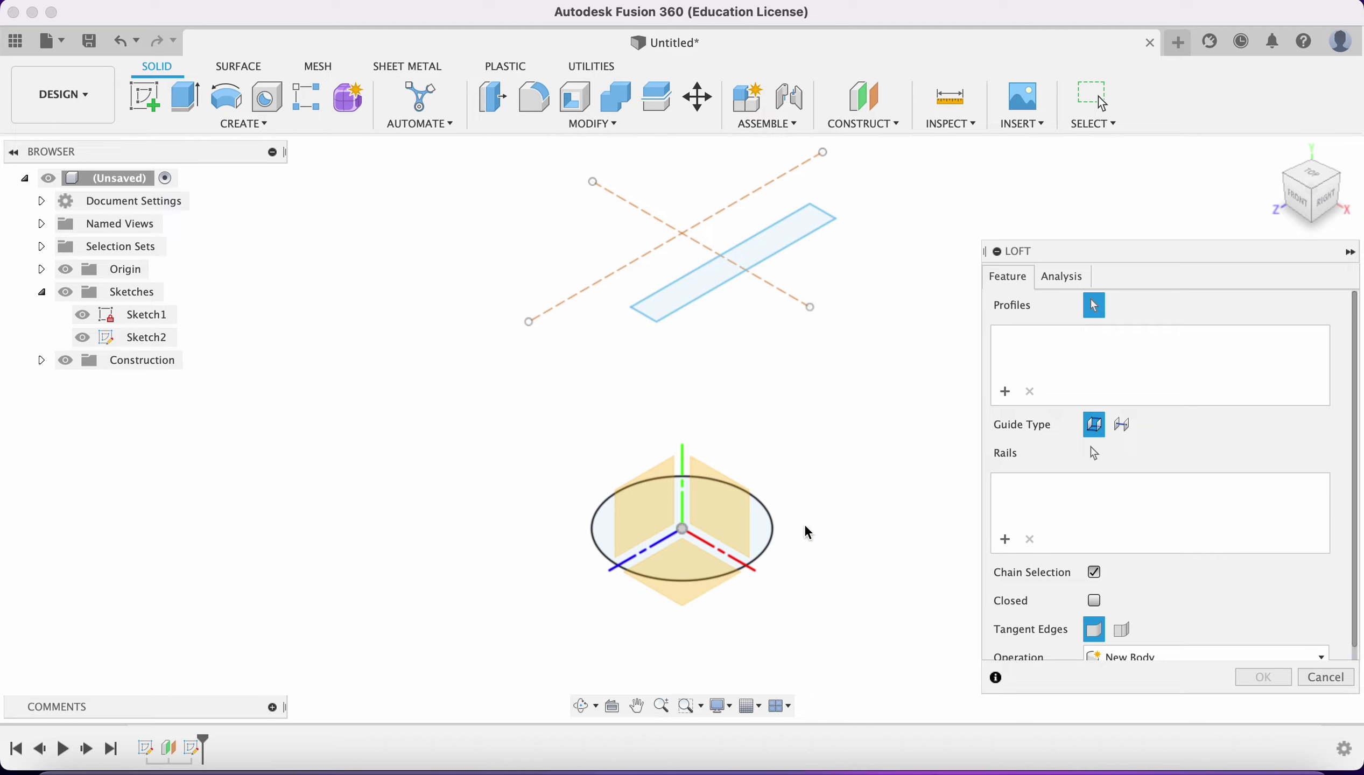
click(762, 541)
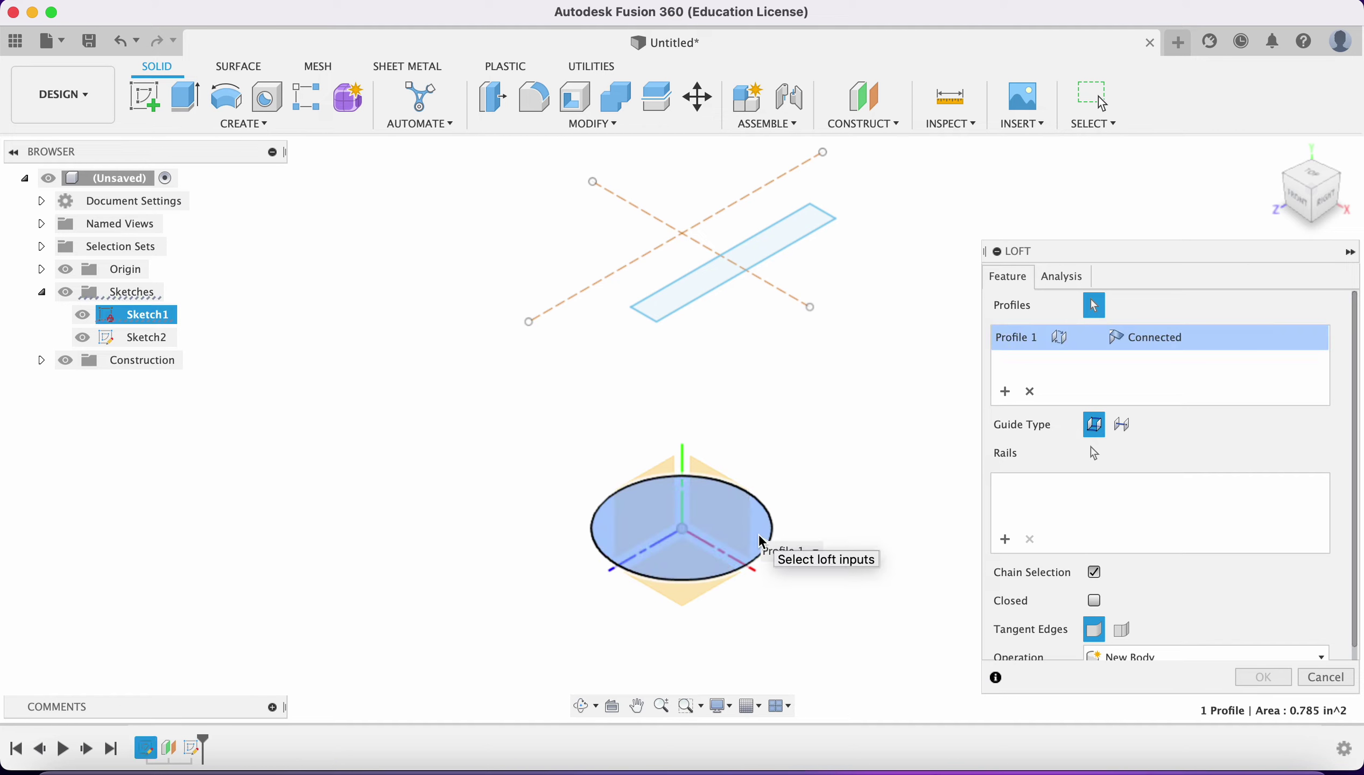
click(754, 254)
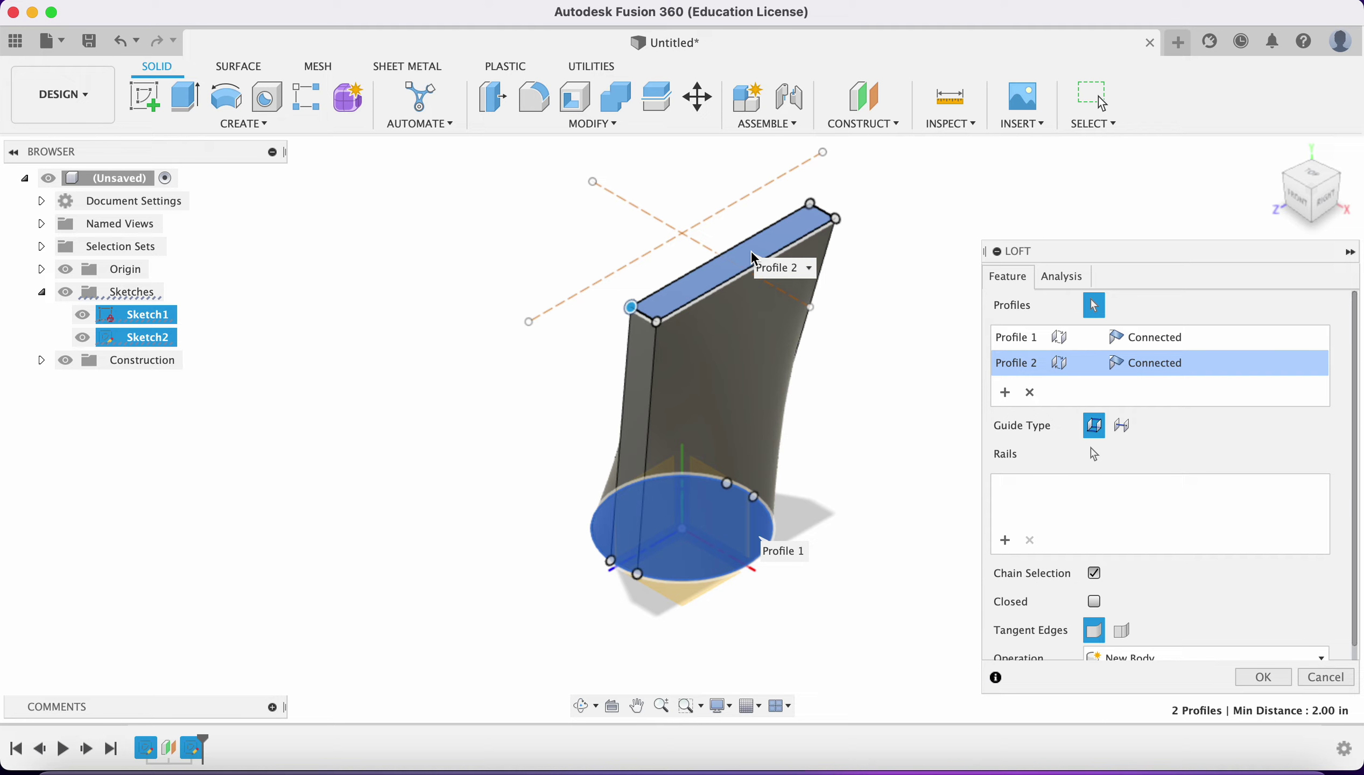
click(1273, 683)
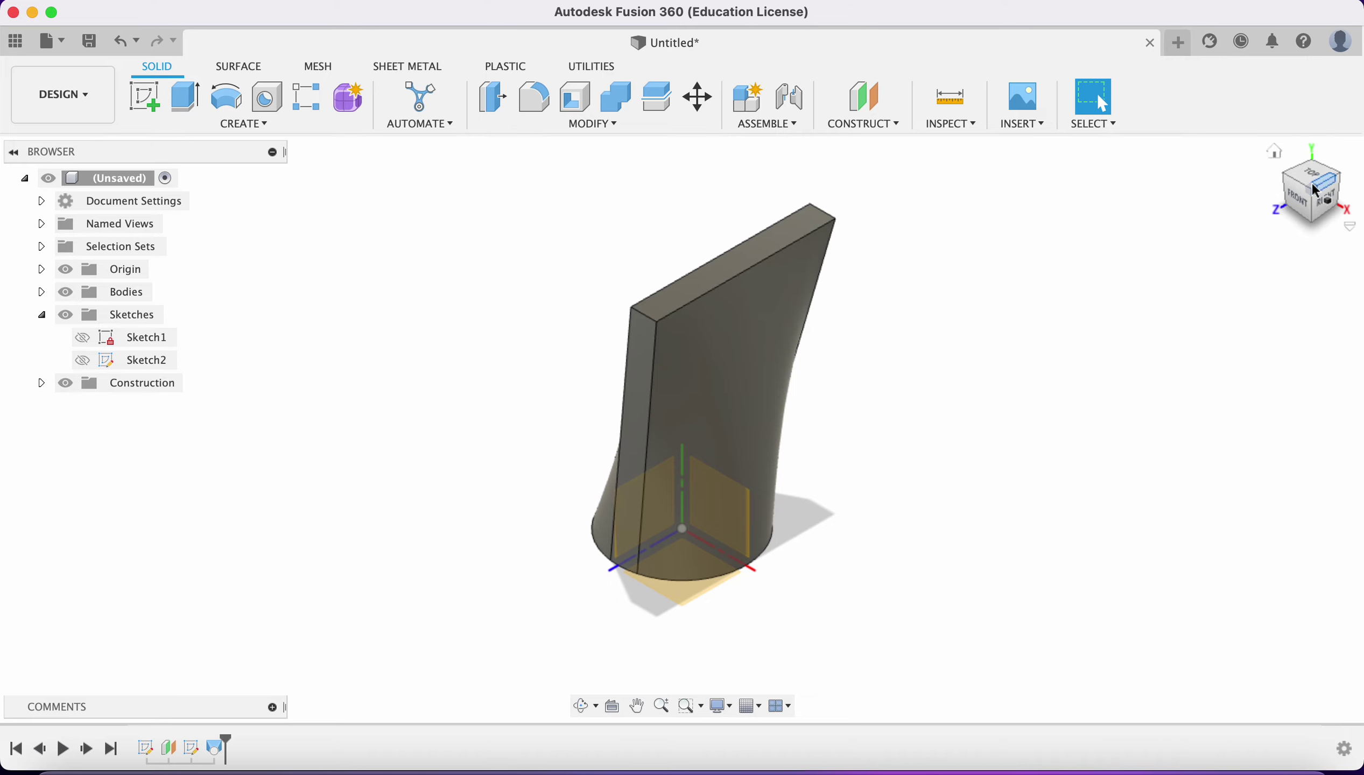
Extrude the loft's flat rectangular end face 1 in, joined to the same body
mouse_move(1316, 198)
mouse_down()
mouse_move(1333, 188)
mouse_move(1194, 171)
mouse_move(1160, 210)
mouse_move(1133, 192)
mouse_up()
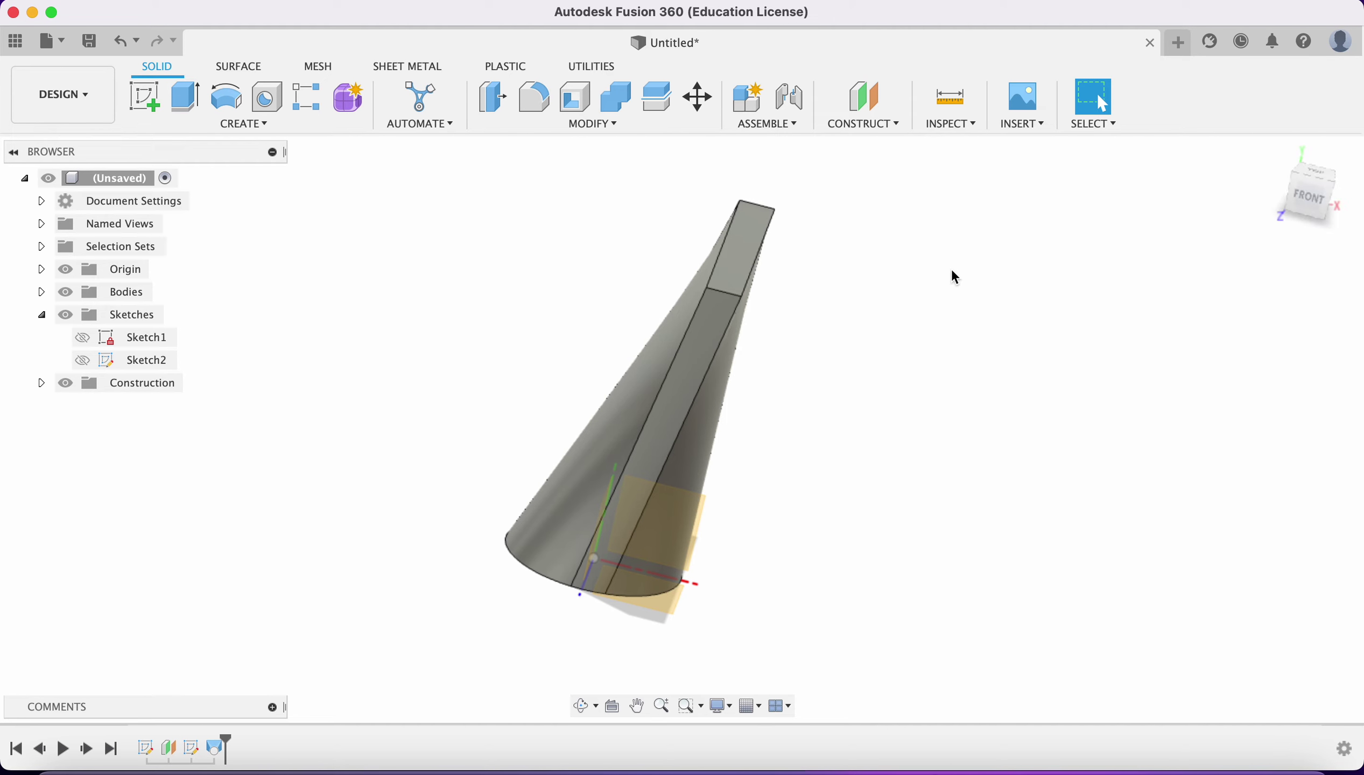
key(e)
click(750, 264)
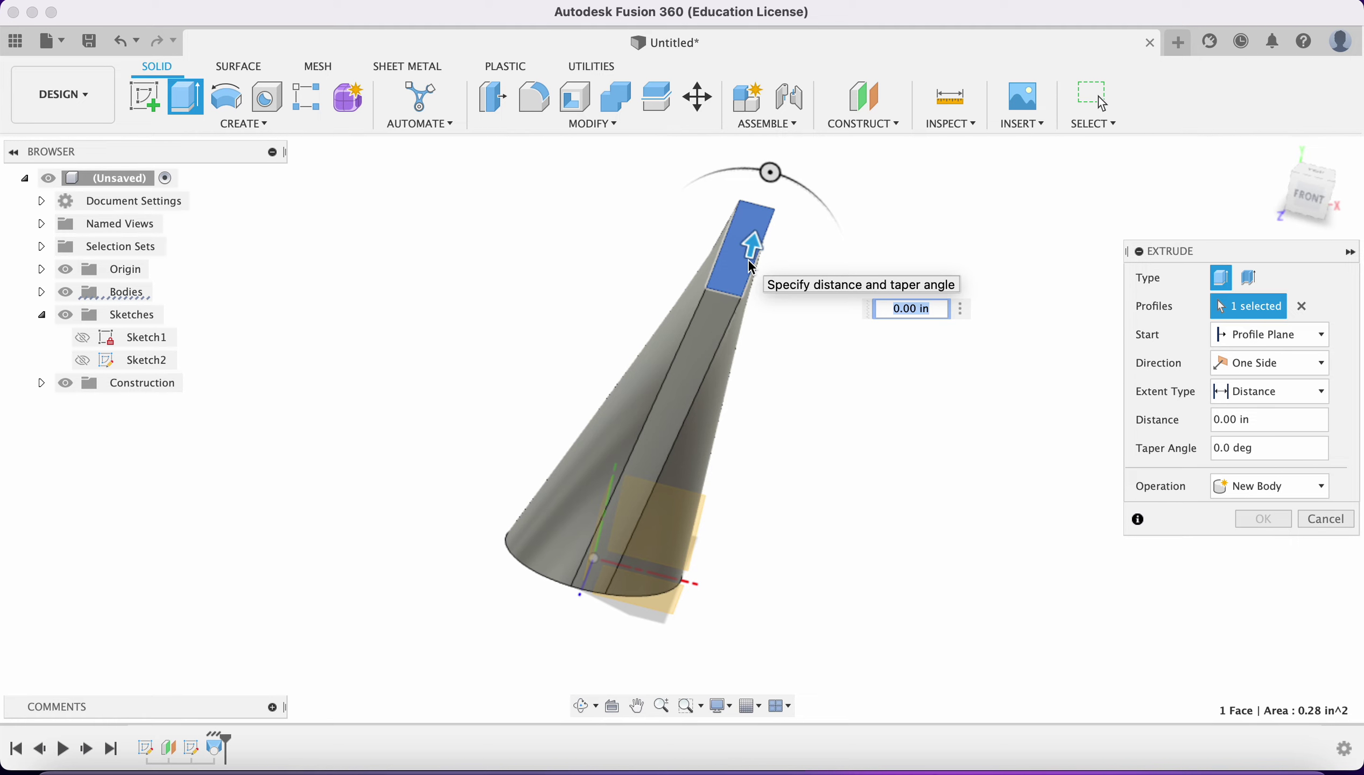
text(1)
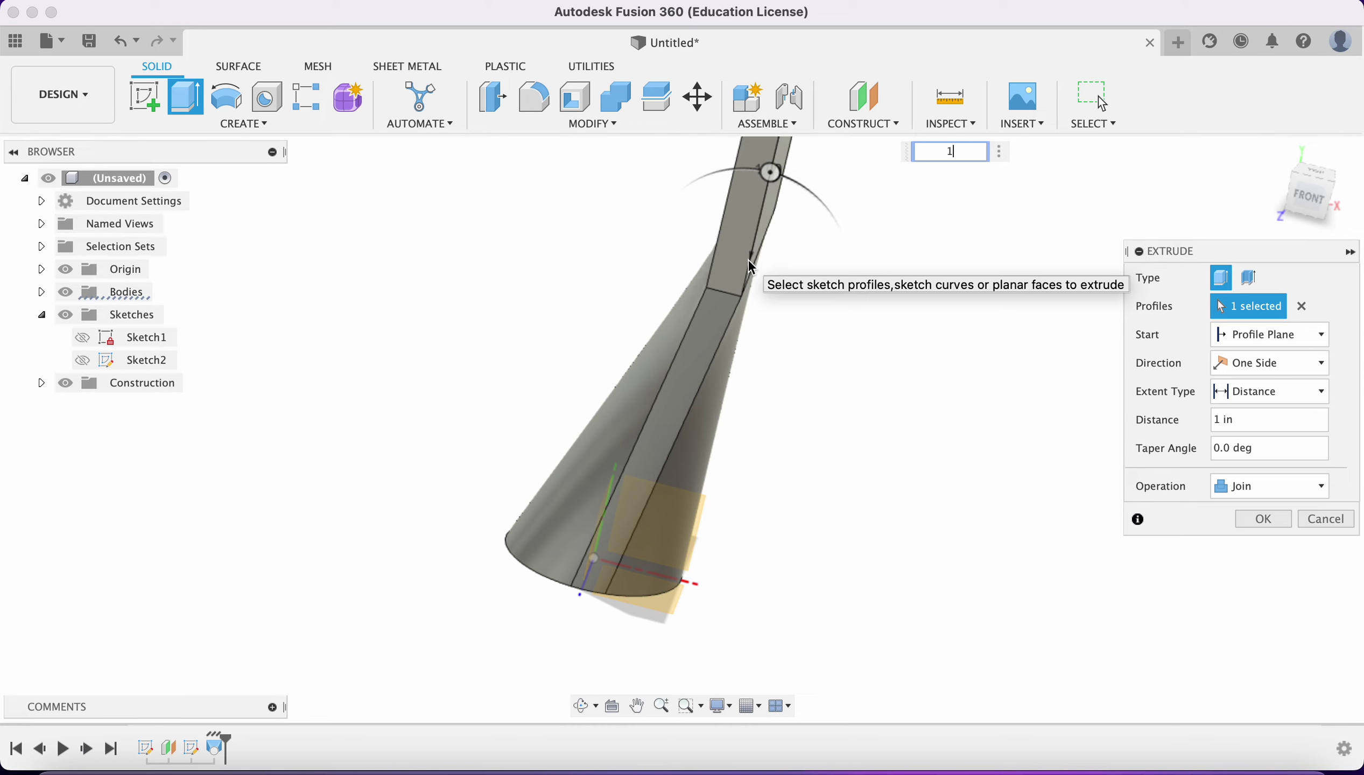
click(1264, 519)
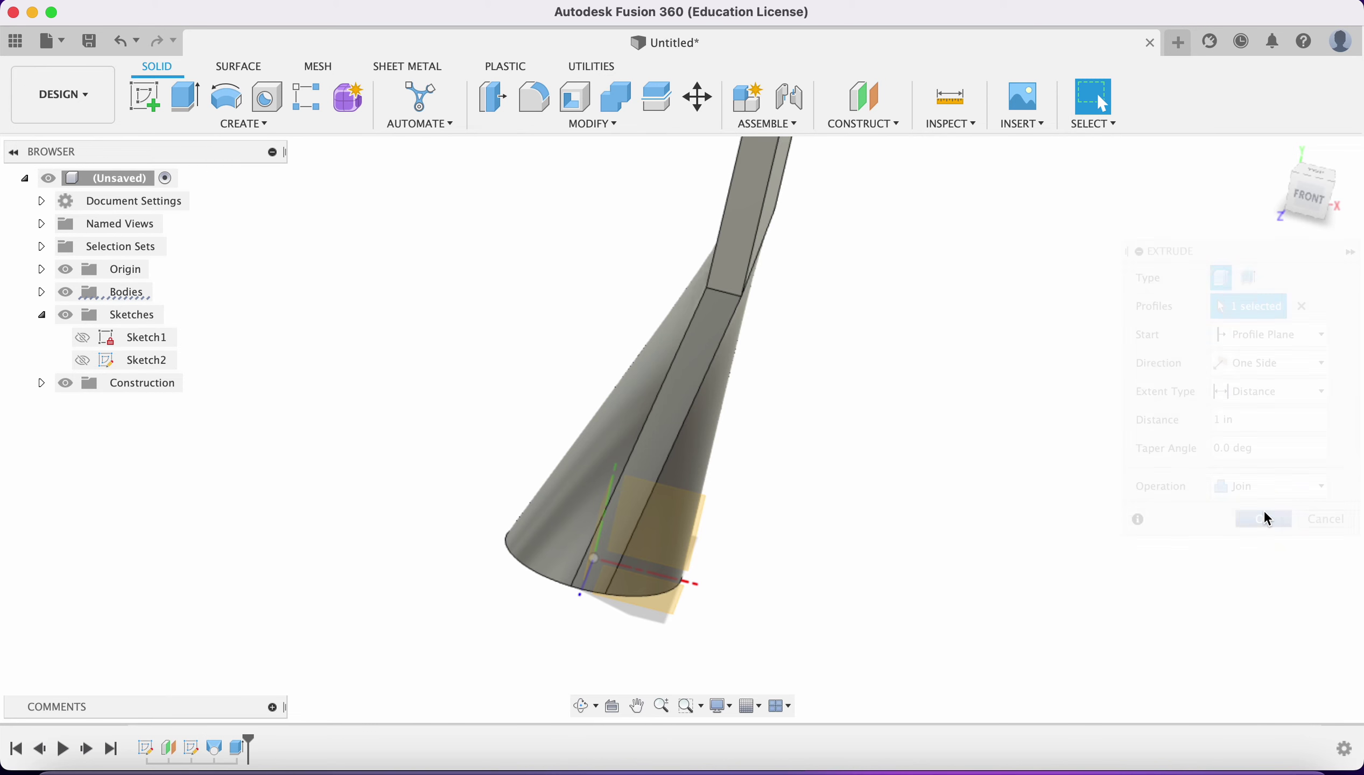
Extrude the loft's circular end face 24 in as a joined round shaft
click(1321, 219)
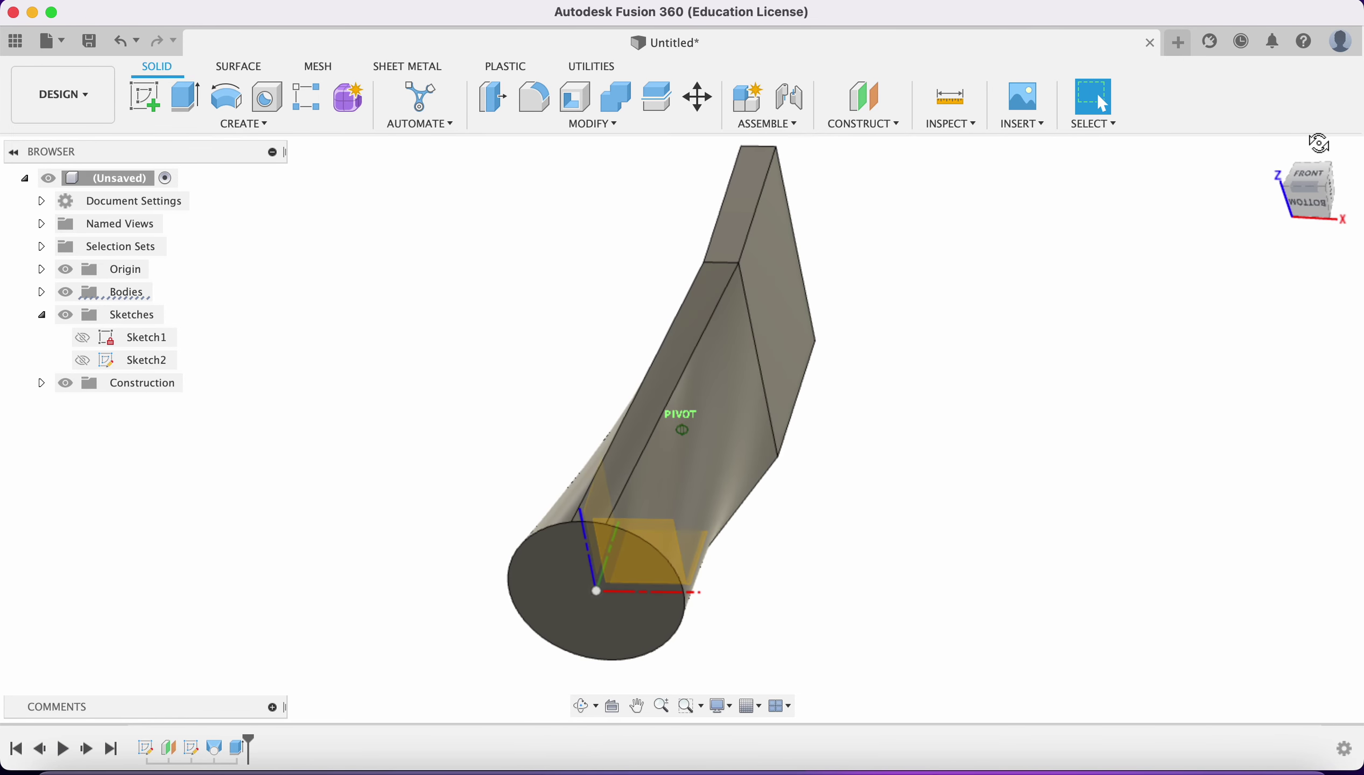
key(e)
click(562, 597)
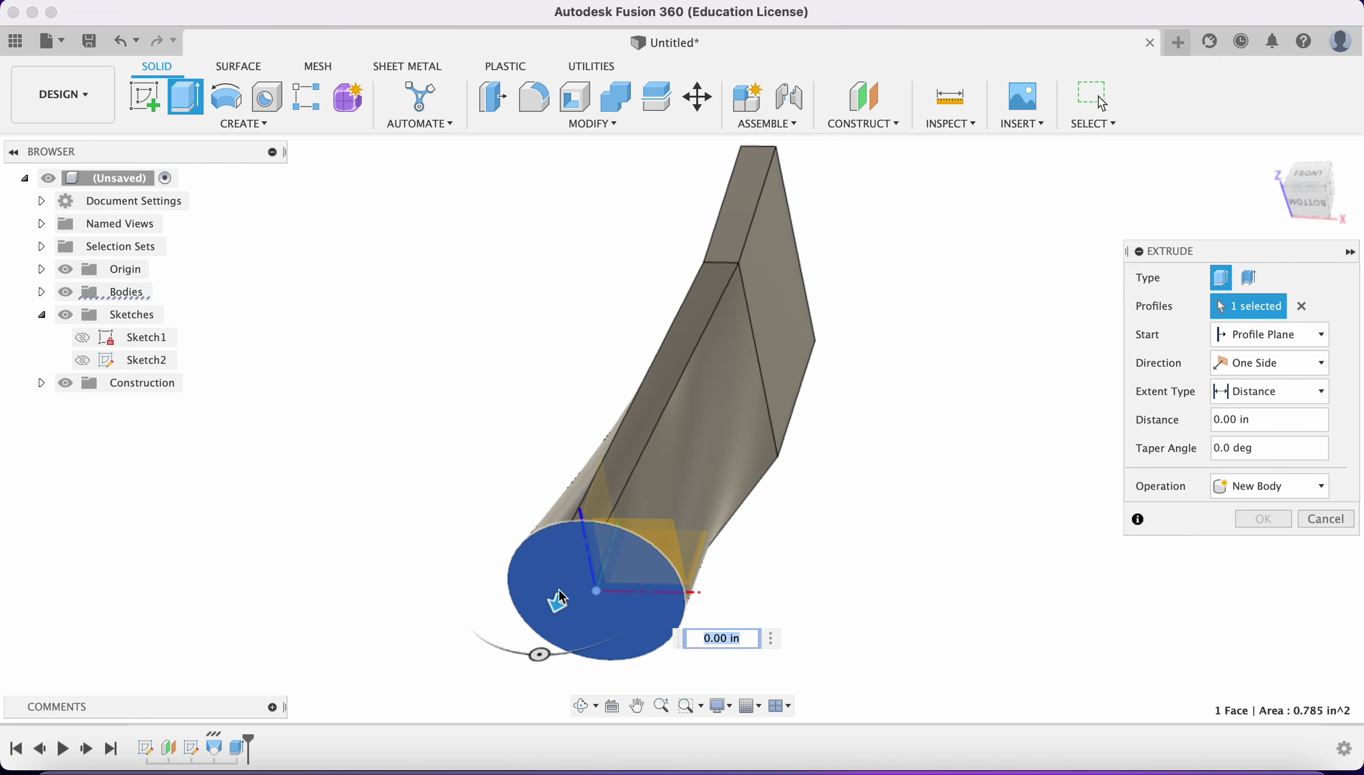
text(24)
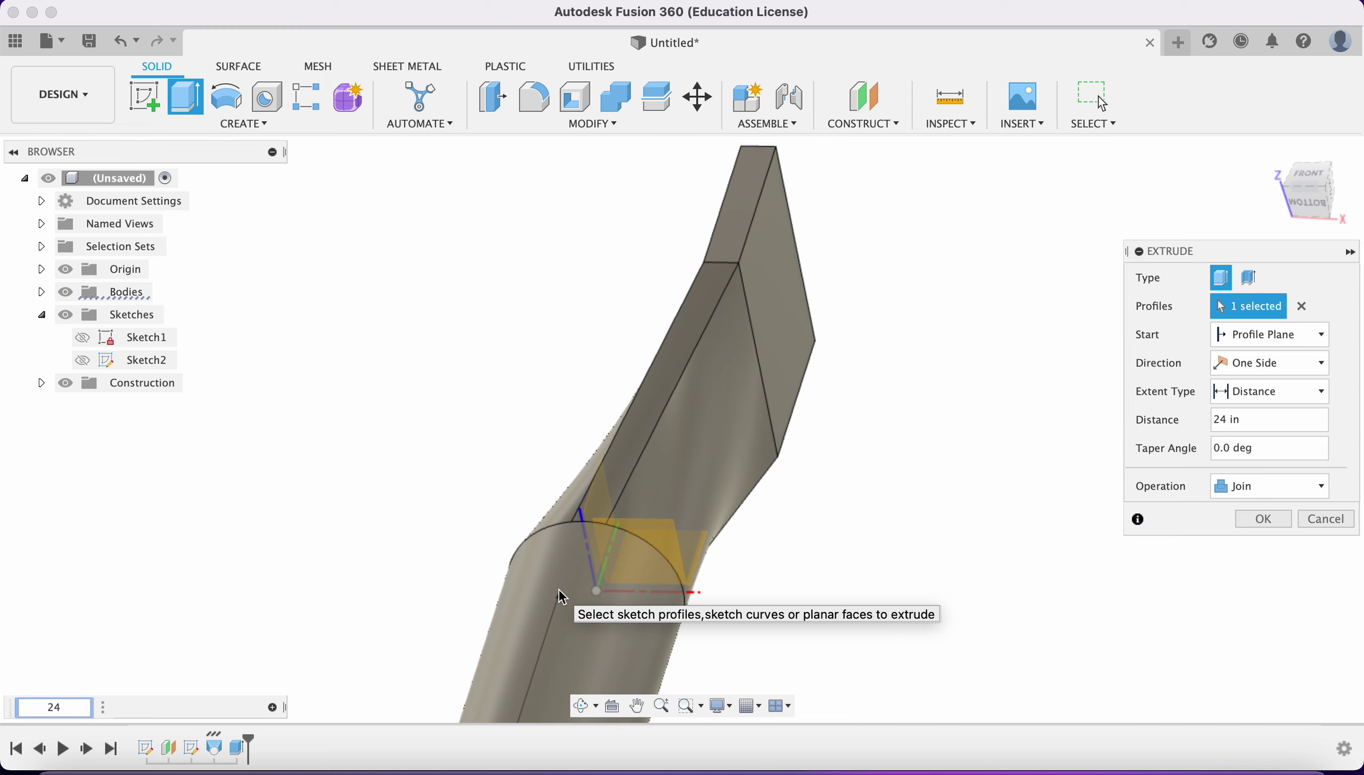
key(Return)
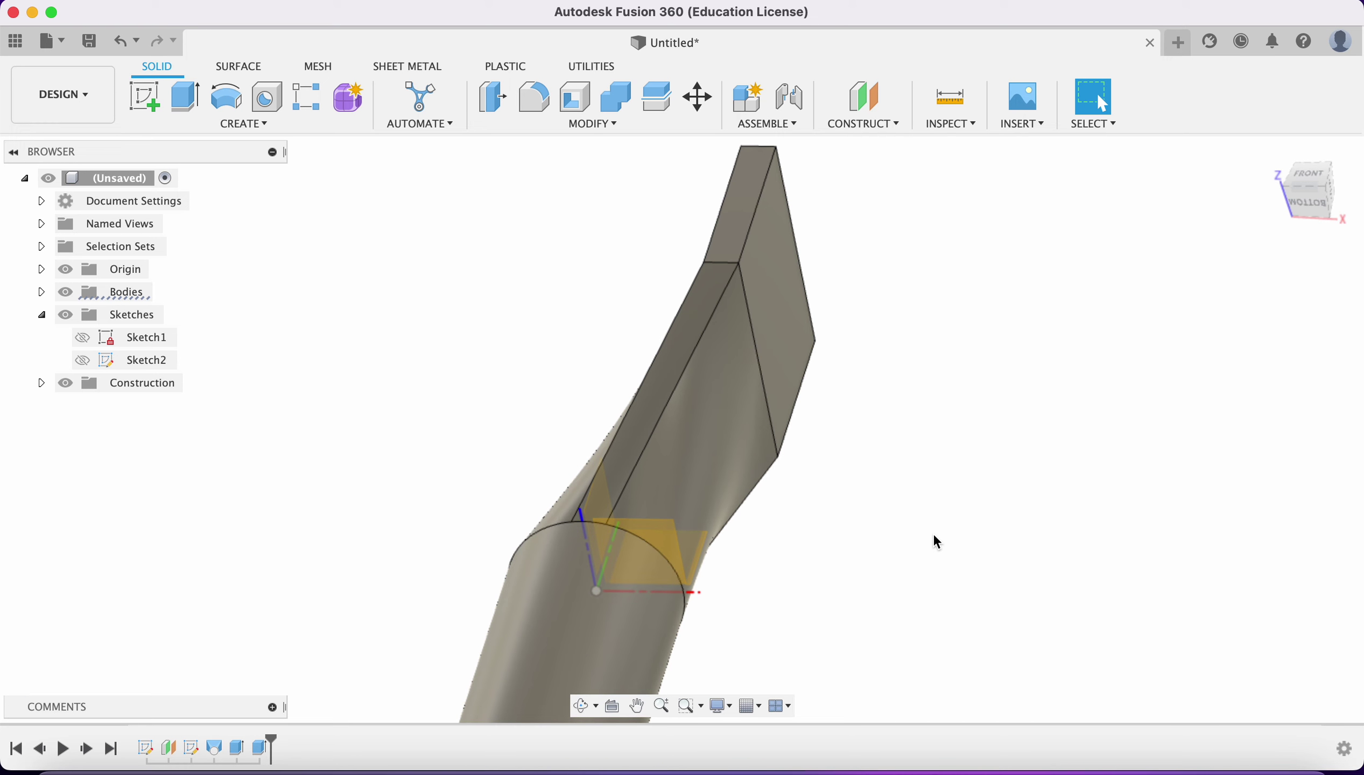
scroll(931, 534, down, 5)
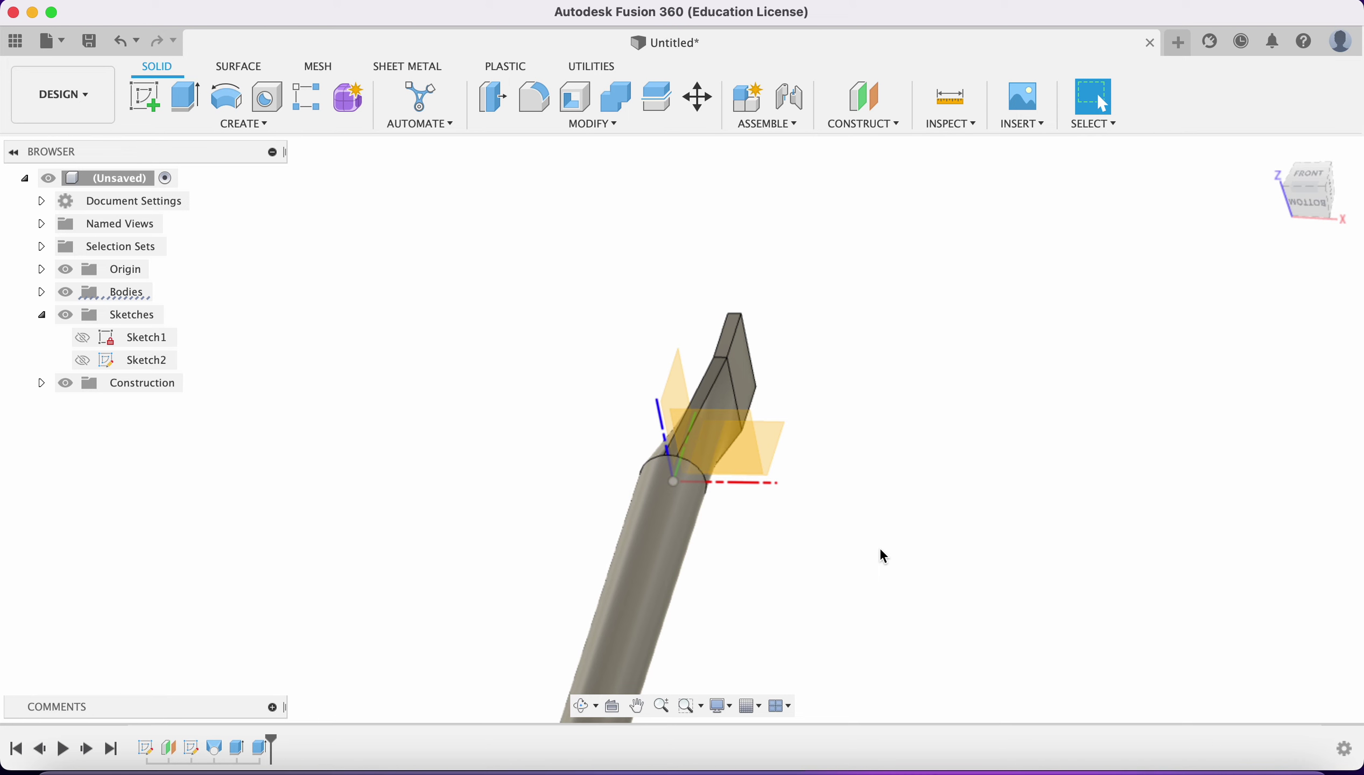
scroll(884, 550, down, 2)
Inspect the long pipe from home and corner views, then hide the Origin planes and axes
click(1276, 152)
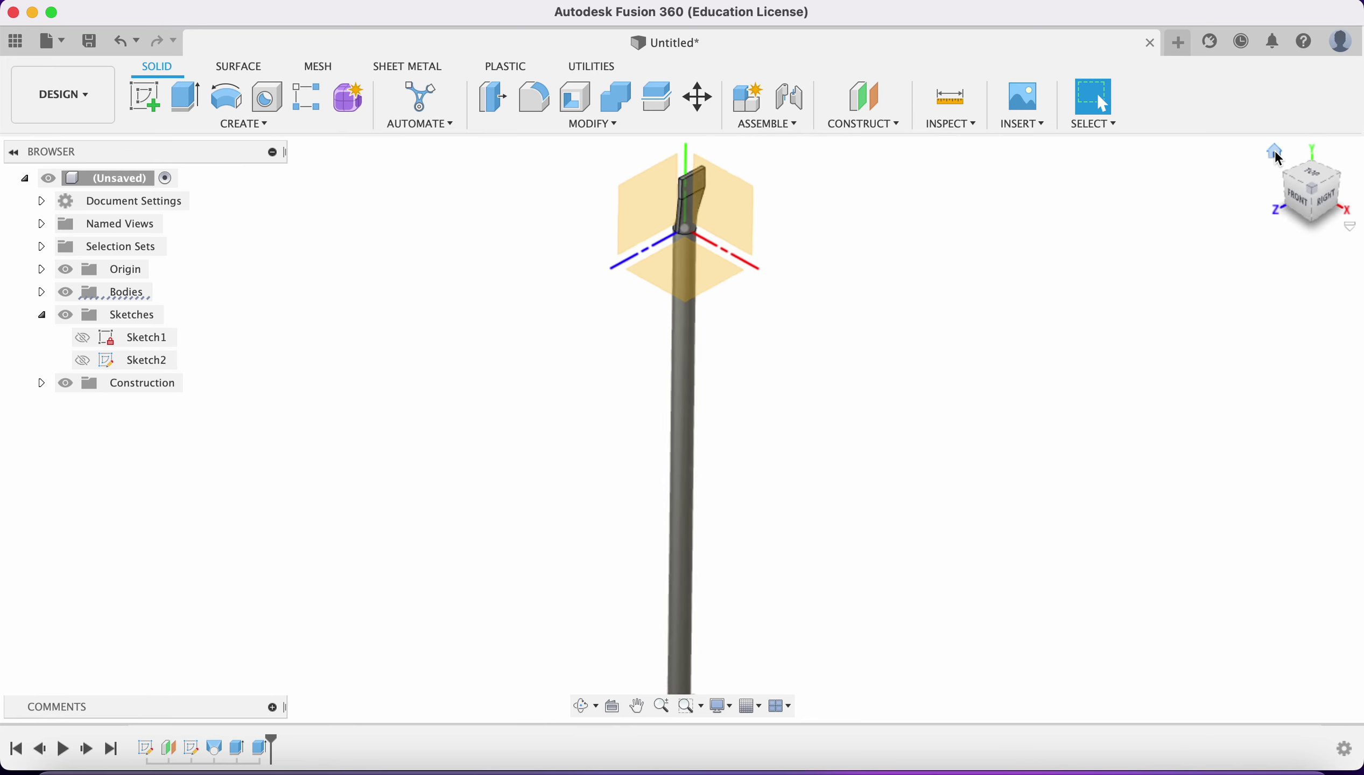
click(1309, 194)
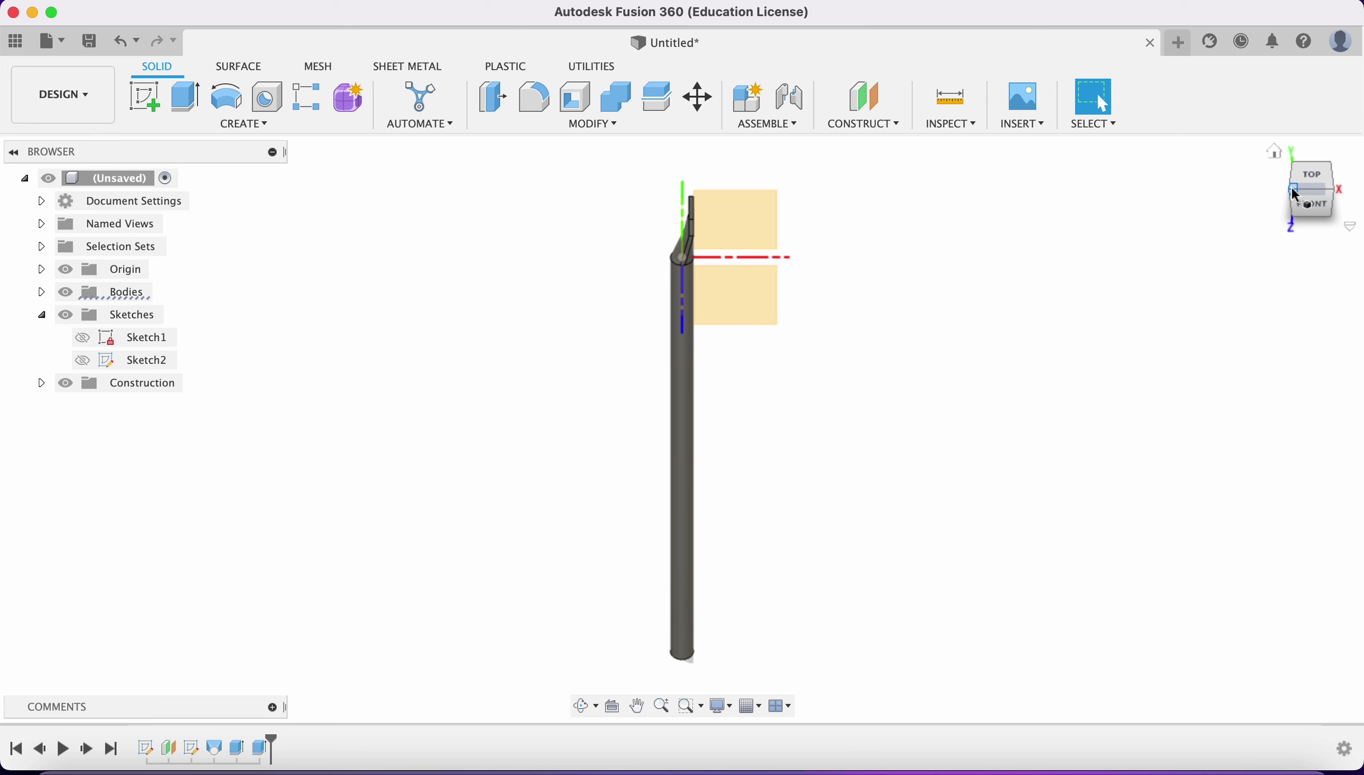
click(1294, 191)
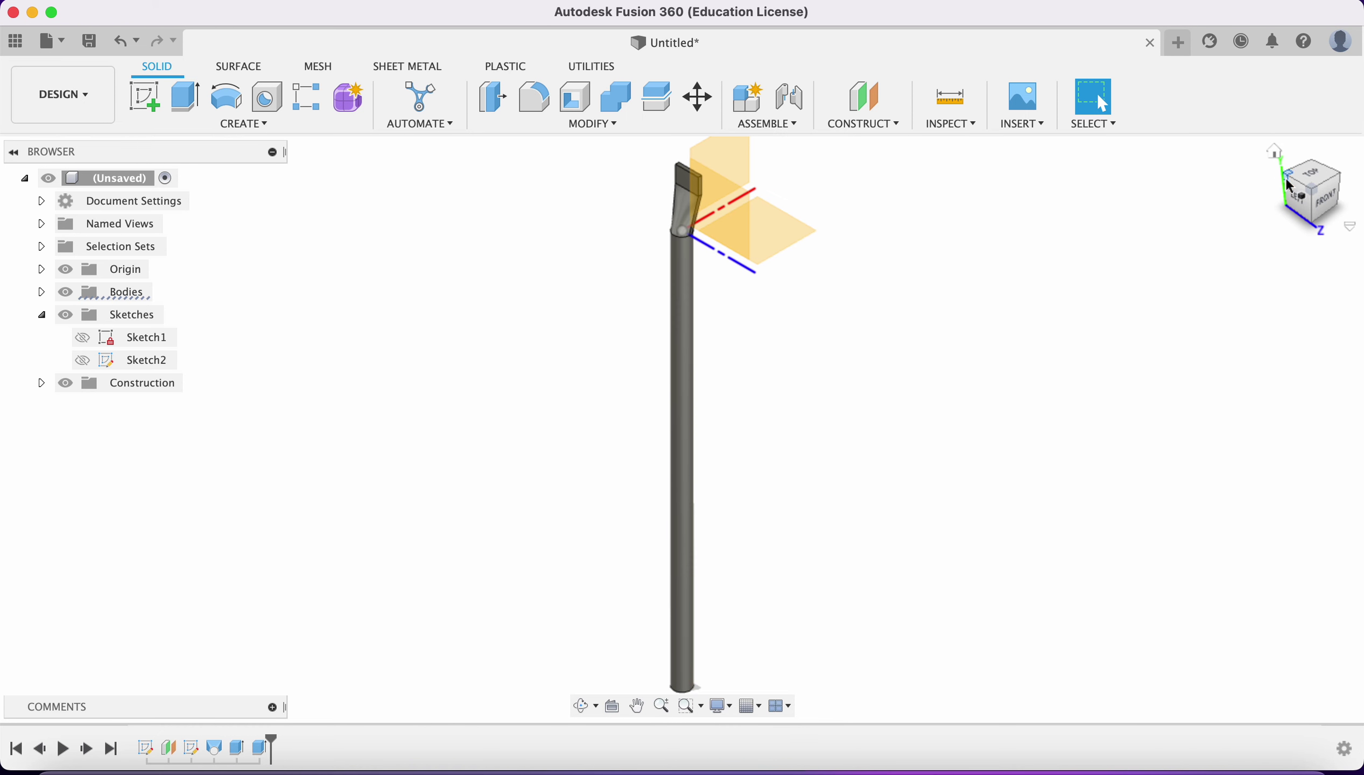
mouse_move(1289, 183)
mouse_down()
mouse_move(1310, 101)
mouse_move(1294, 83)
mouse_move(1197, 99)
mouse_move(1206, 130)
mouse_up()
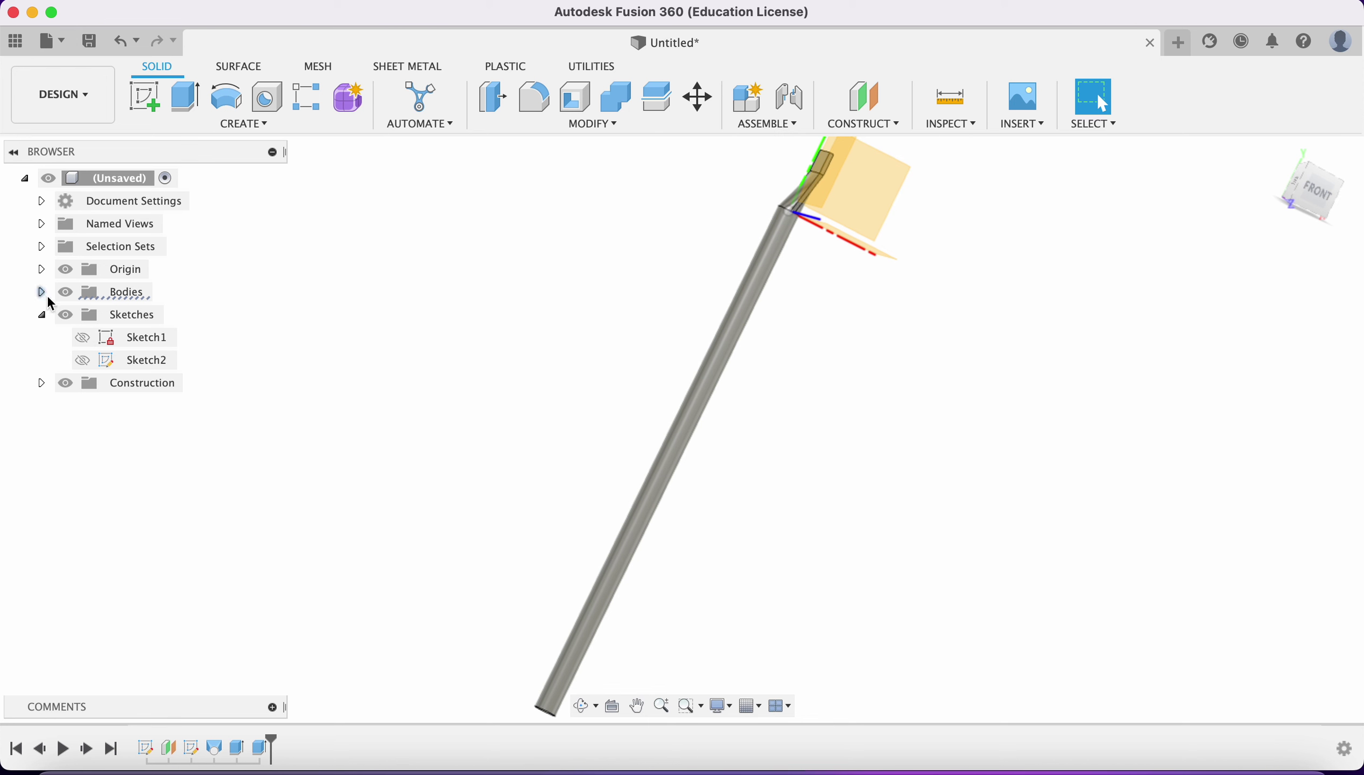
click(66, 269)
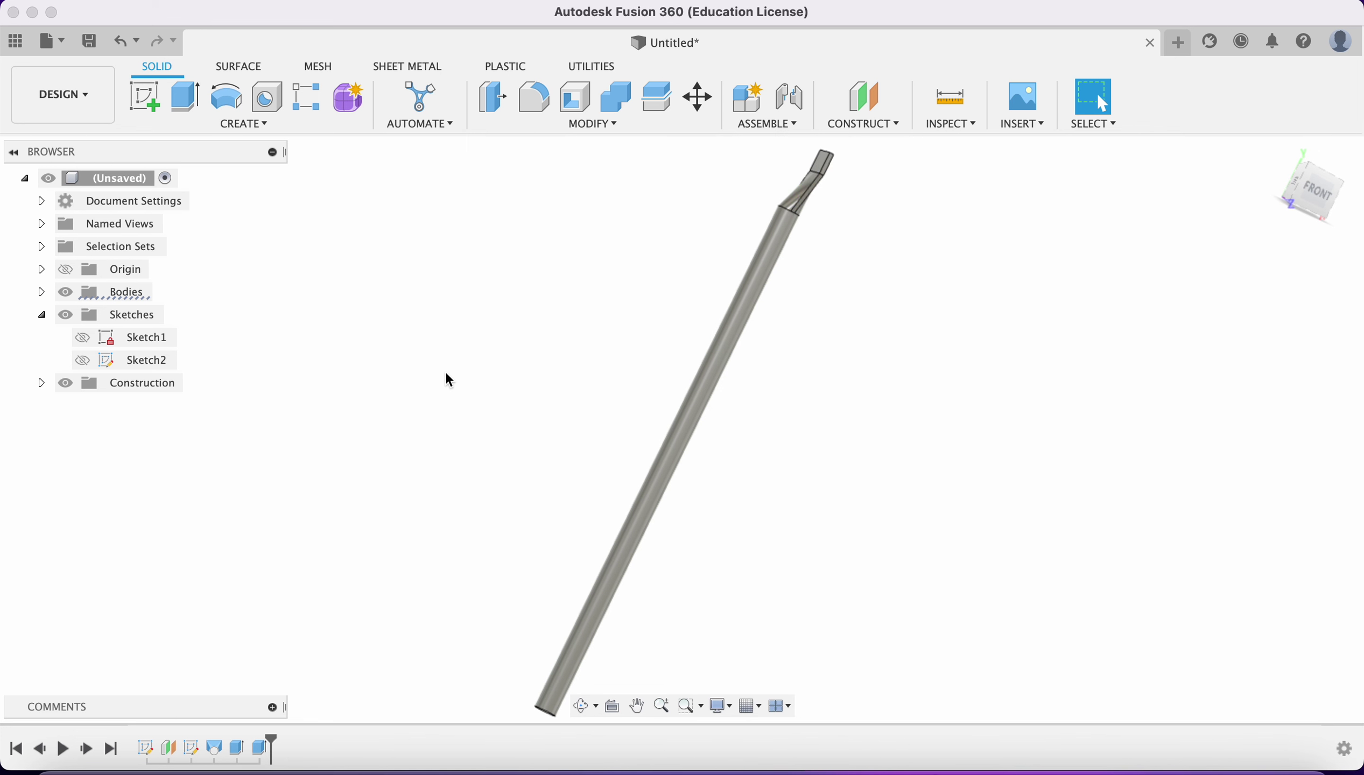